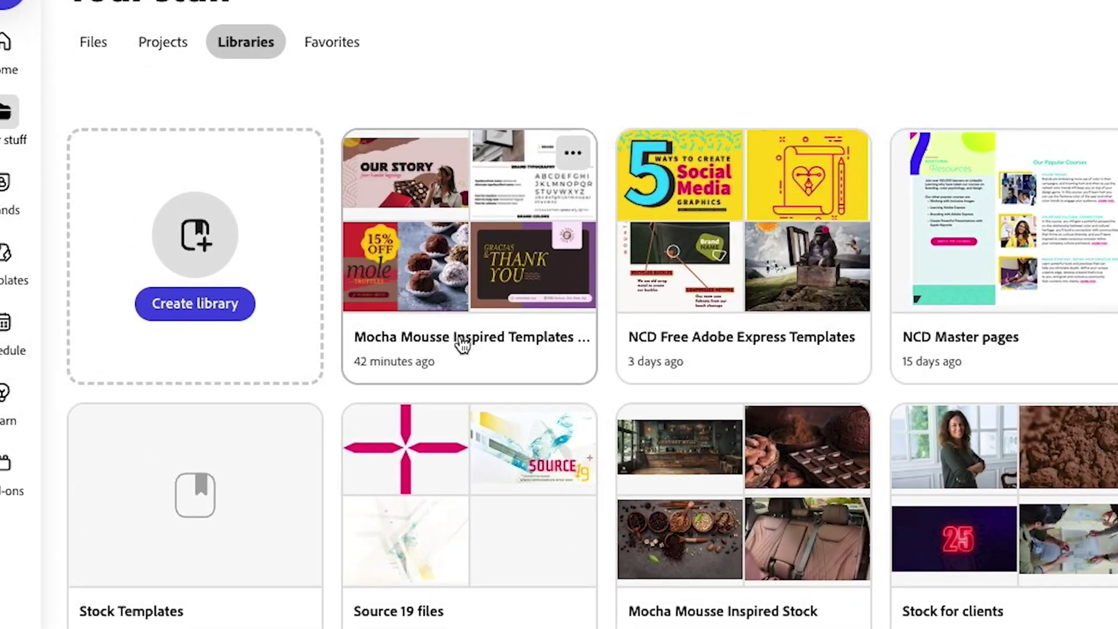
Step: Open the Brand styleguide template from the Mocha Mousse library, then switch to Atreaz tours-new.ai in Illustrator
{"action": "left_click", "coordinate": [461, 338]}
{"action": "scroll", "coordinate": [478, 309], "scroll_direction": "down", "scroll_amount": 10}
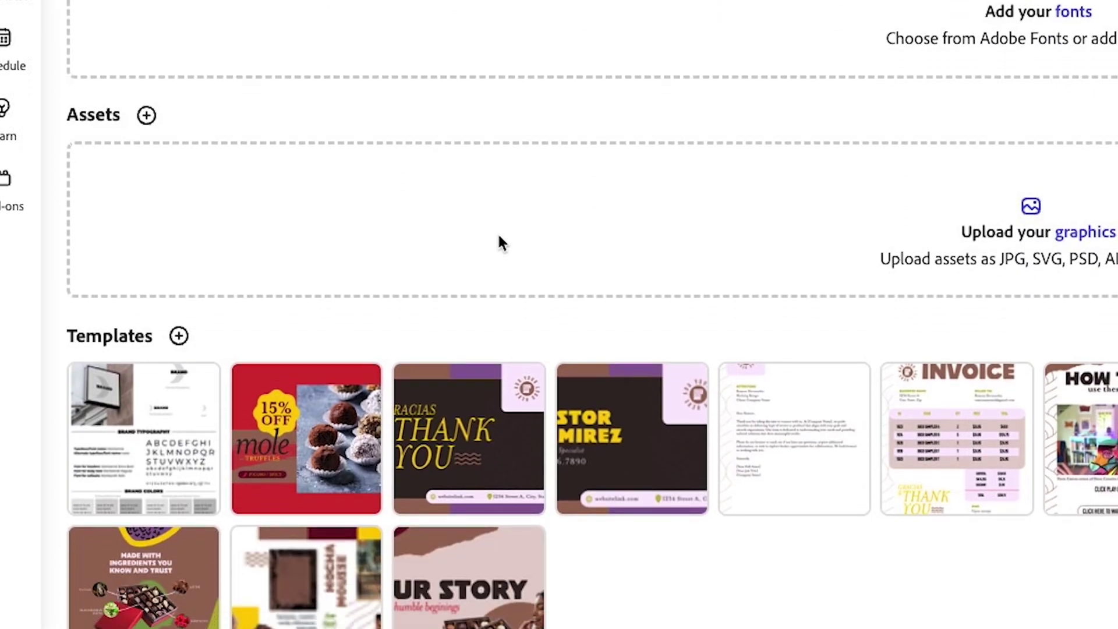
{"action": "scroll", "coordinate": [244, 326], "scroll_direction": "down", "scroll_amount": 2}
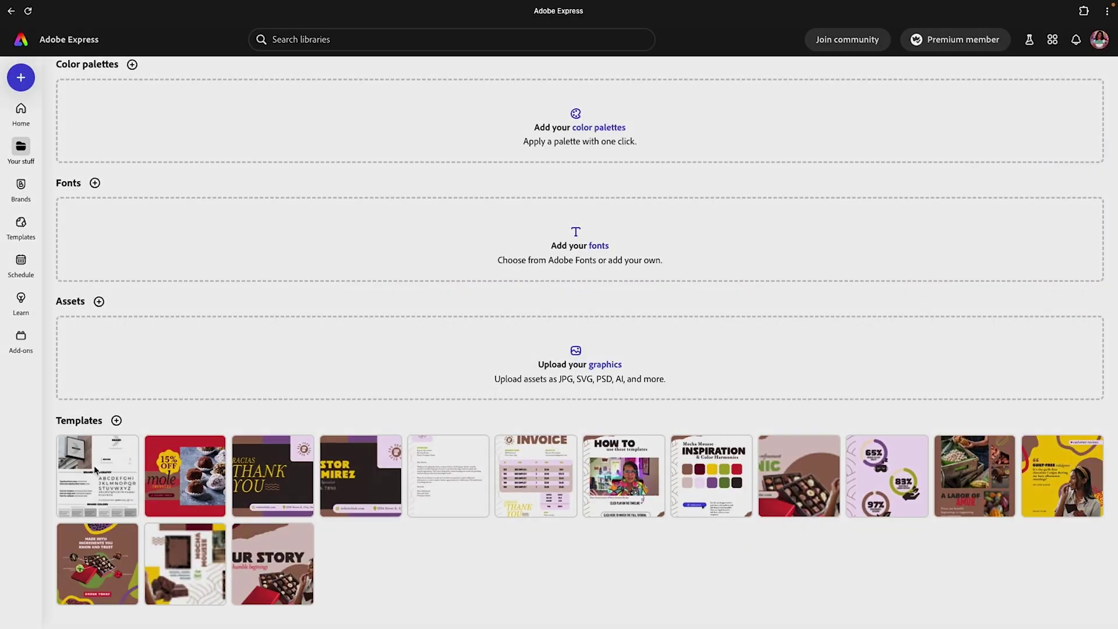
{"action": "left_click", "coordinate": [139, 348]}
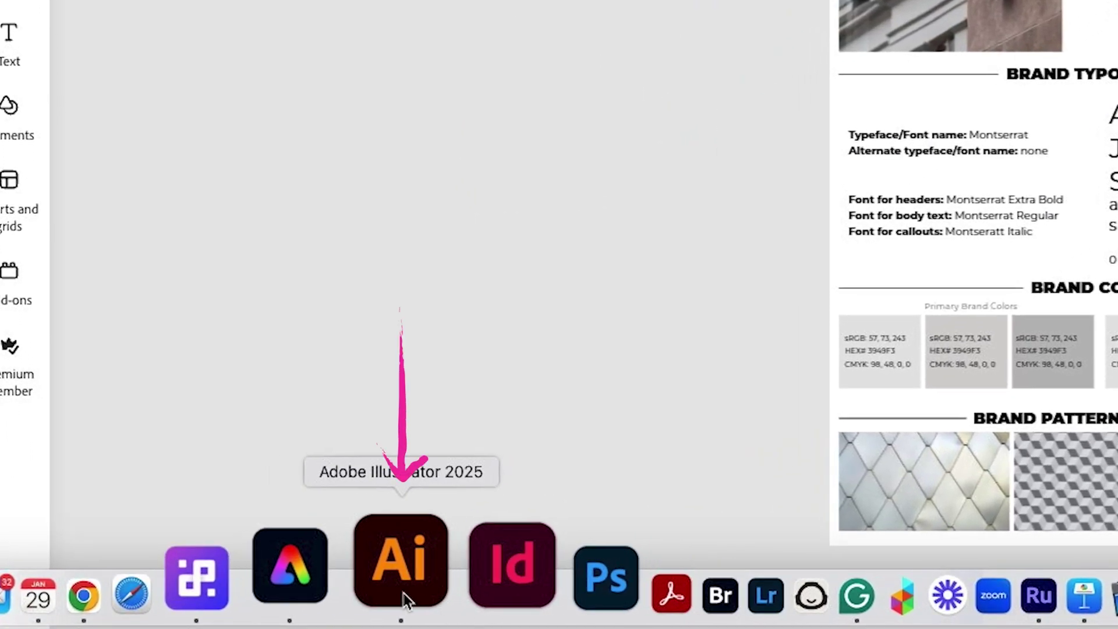
{"action": "left_click", "coordinate": [259, 618]}
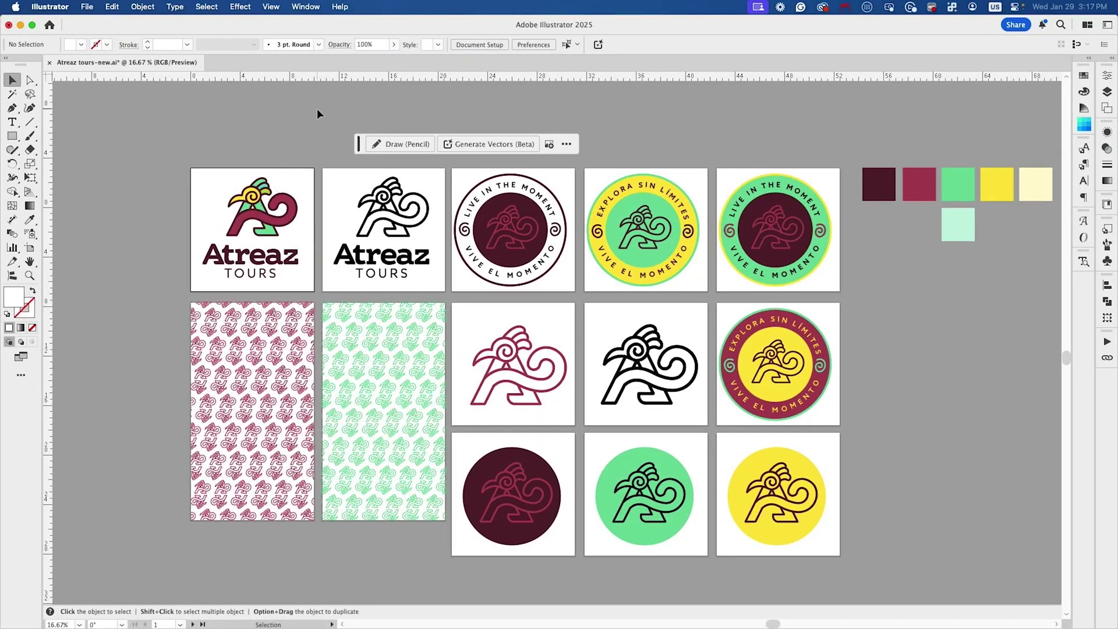
{"action": "left_click", "coordinate": [380, 196]}
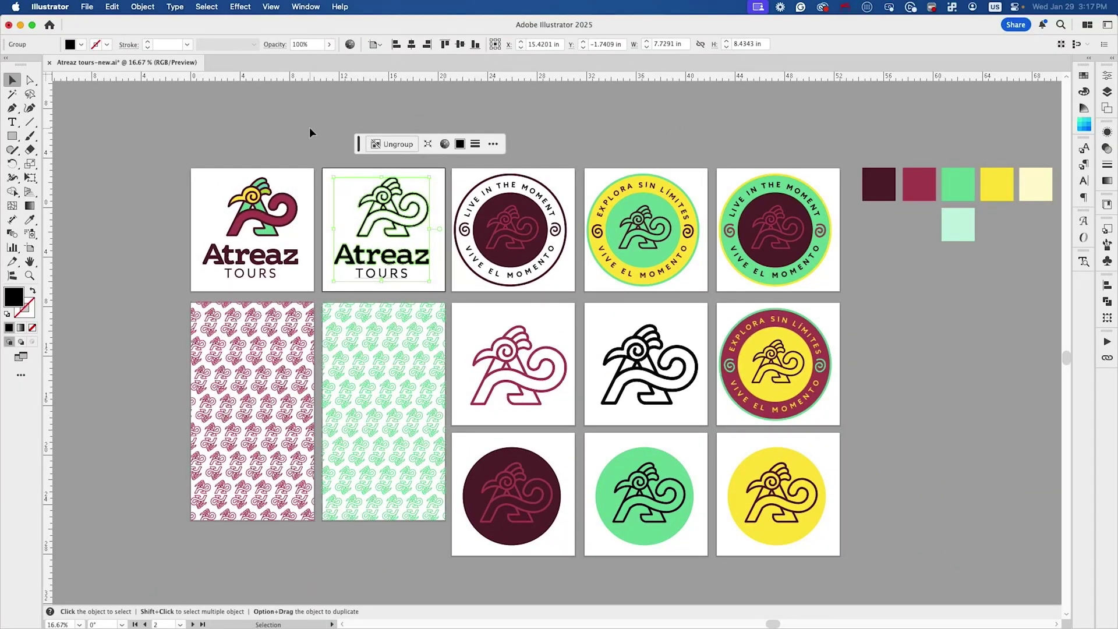
{"action": "left_click", "coordinate": [328, 36]}
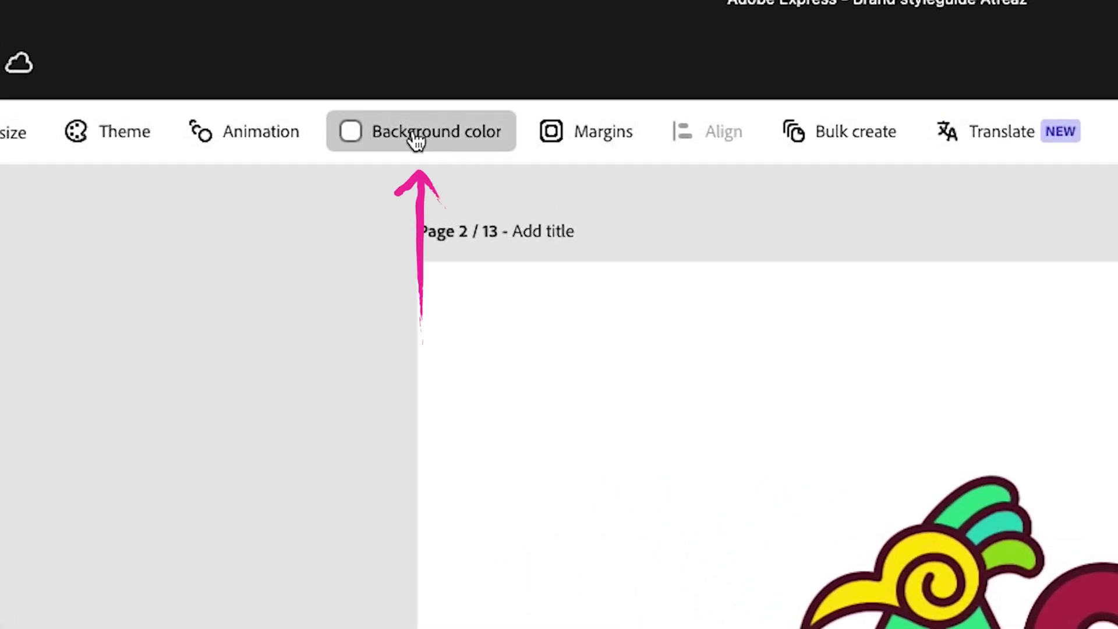
Step: Set the Atreaz Tours logo page's background colour to No fill
{"action": "left_click", "coordinate": [416, 140]}
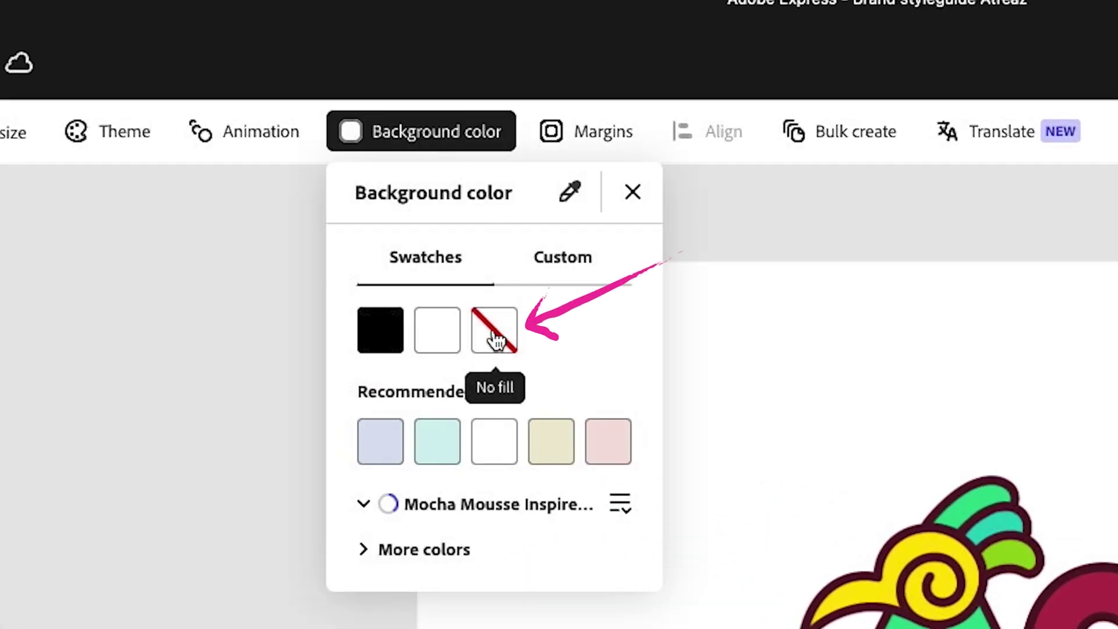
{"action": "left_click", "coordinate": [494, 338]}
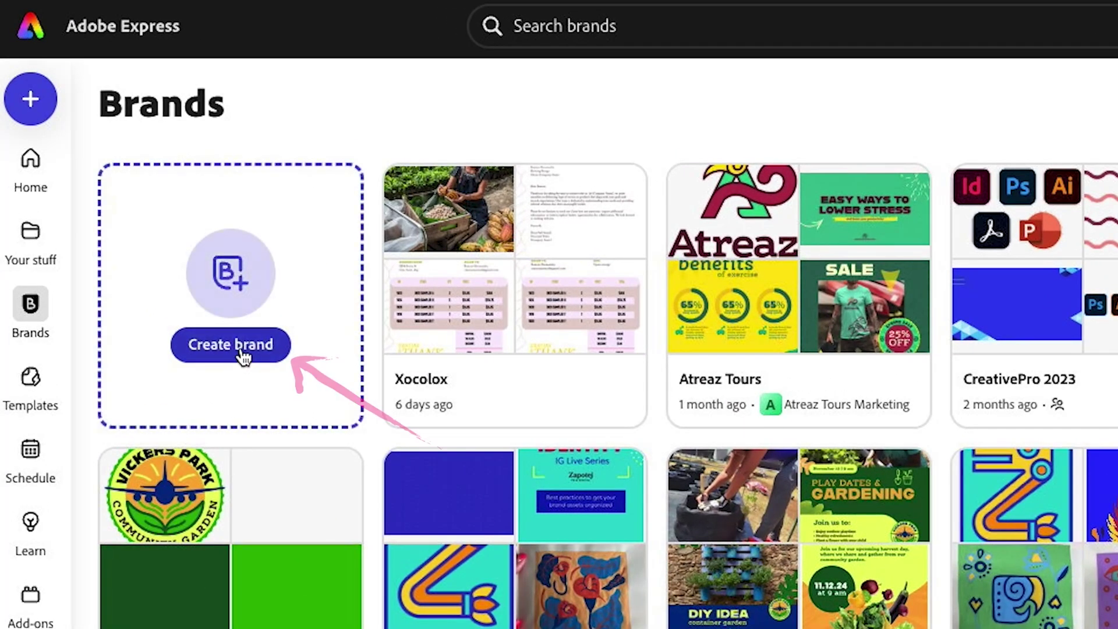
Step: Create a new brand named 'Name 1'
{"action": "left_click", "coordinate": [129, 208]}
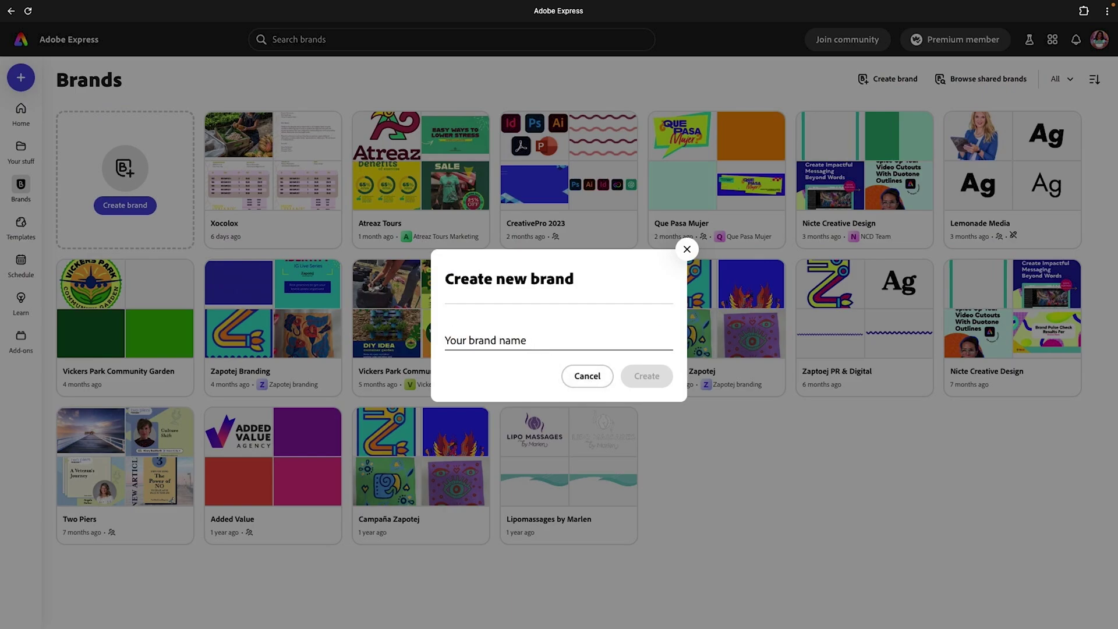
{"action": "type", "text": "Name 1"}
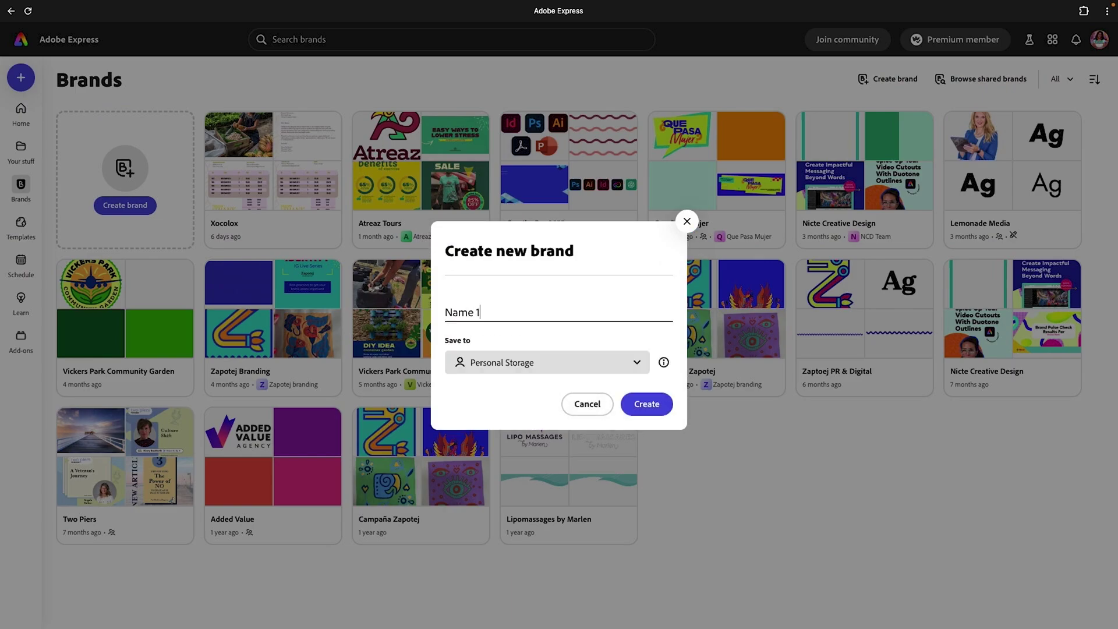
{"action": "left_click", "coordinate": [646, 403]}
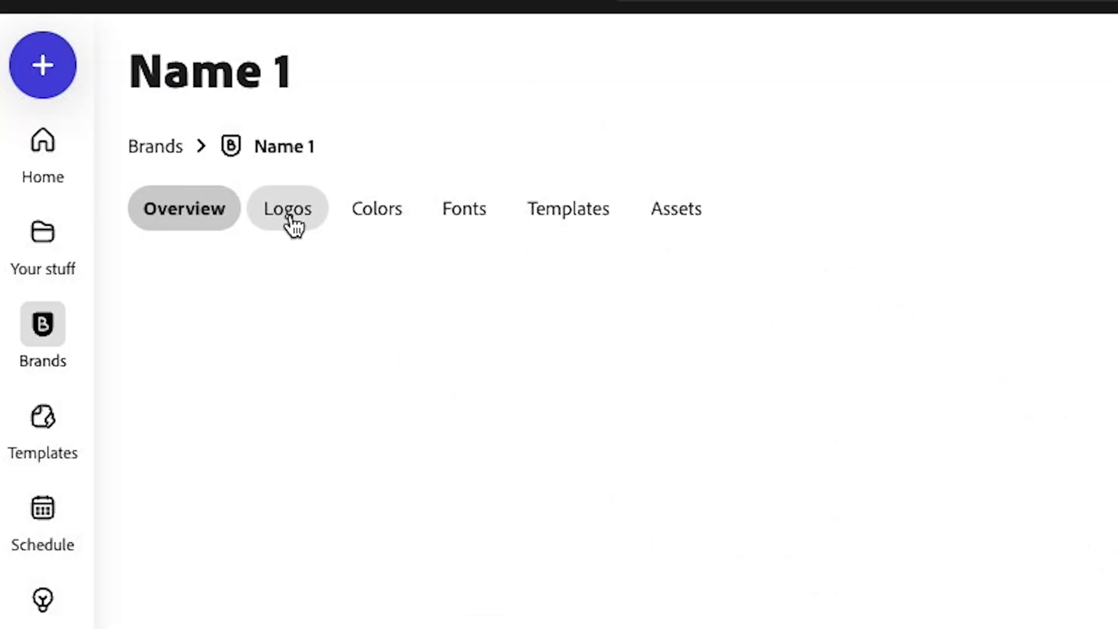
Step: Browse the new brand's Logos, Colors, Fonts, Templates and Assets tabs
{"action": "left_click", "coordinate": [290, 212]}
{"action": "left_click", "coordinate": [378, 219]}
{"action": "left_click", "coordinate": [477, 216]}
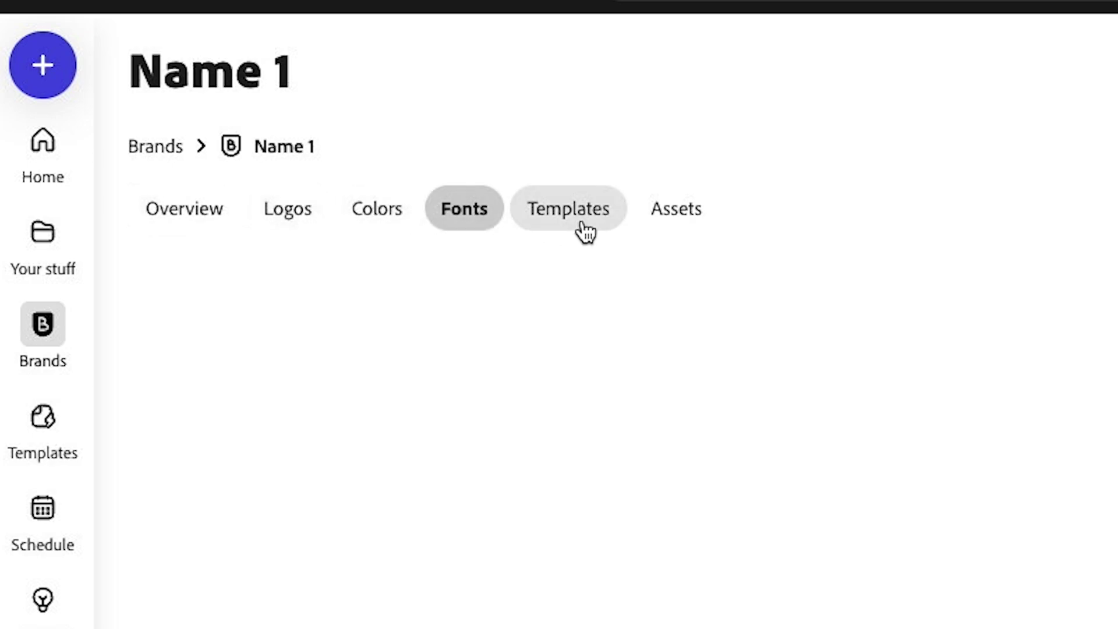
{"action": "left_click", "coordinate": [591, 224]}
{"action": "left_click", "coordinate": [681, 225]}
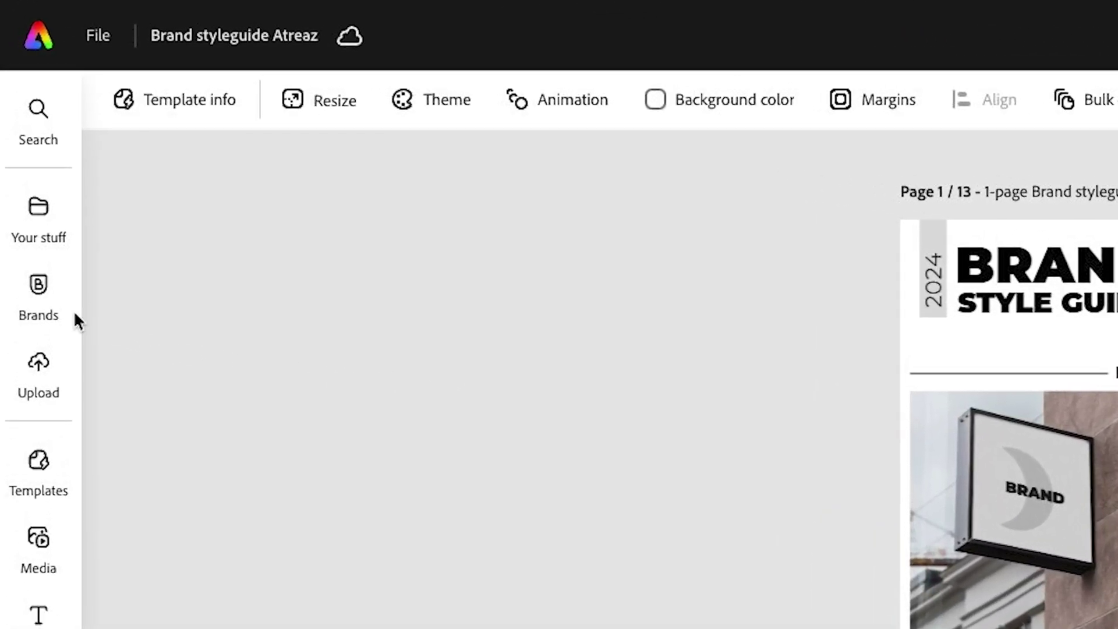
Step: Apply the Atreaz Tours brand kit's colours and fonts to page 1
{"action": "mouse_move", "coordinate": [31, 176]}
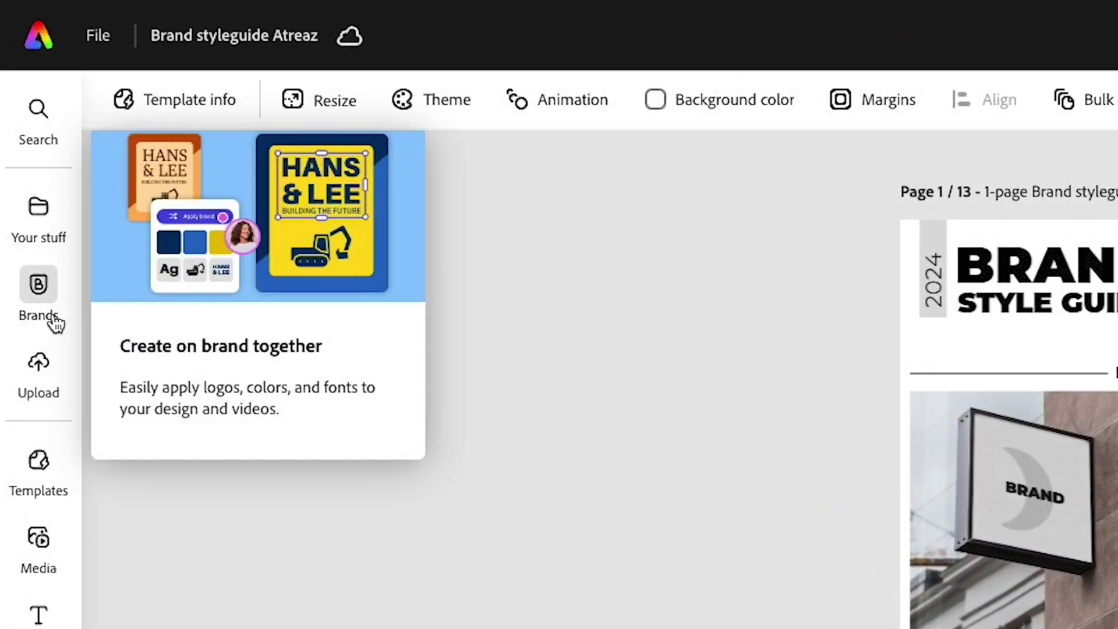
{"action": "left_click", "coordinate": [56, 320]}
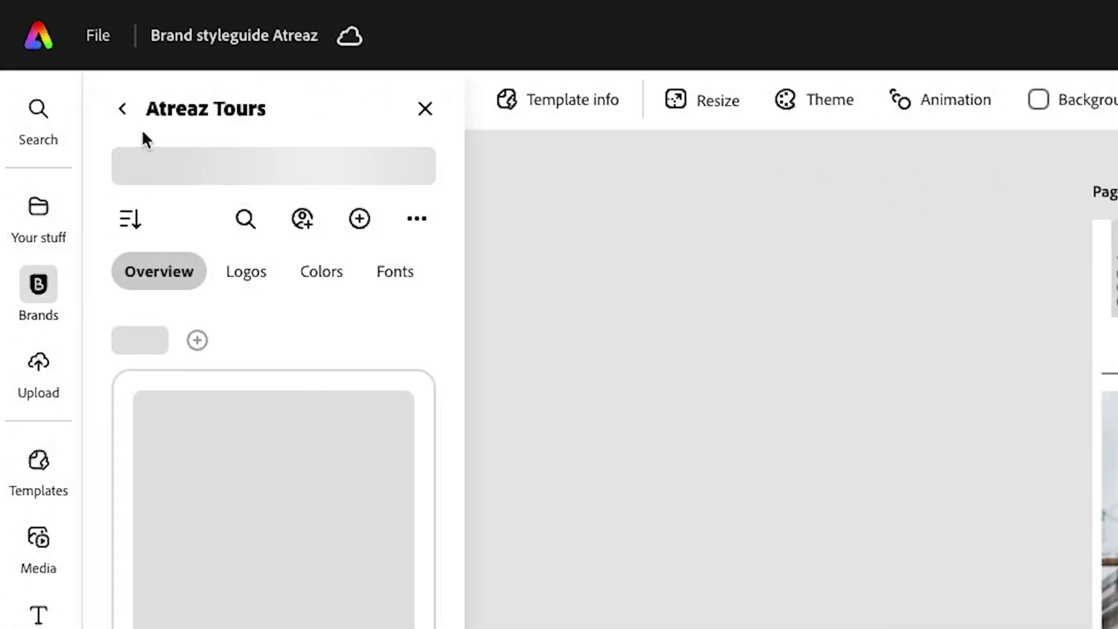
{"action": "left_click", "coordinate": [127, 111]}
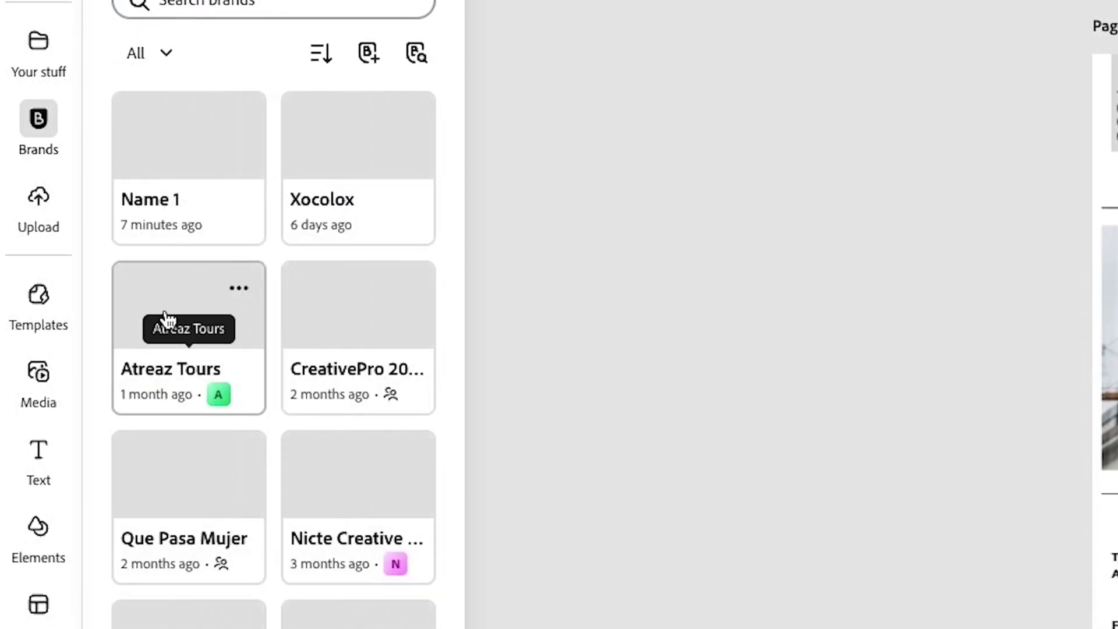
{"action": "left_click", "coordinate": [168, 314]}
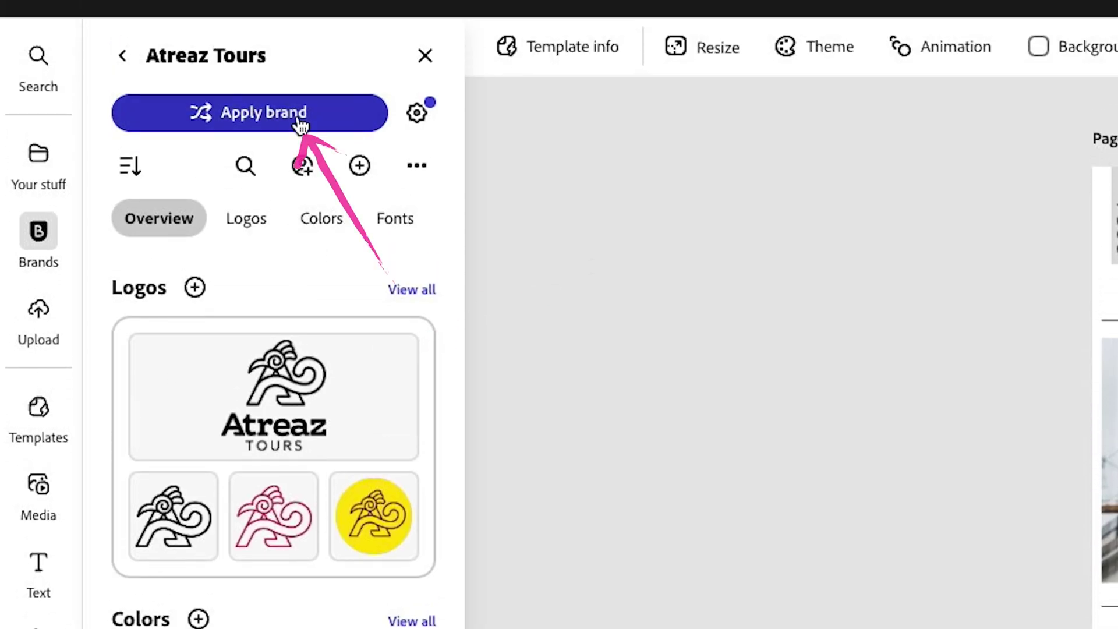
{"action": "left_click", "coordinate": [417, 113]}
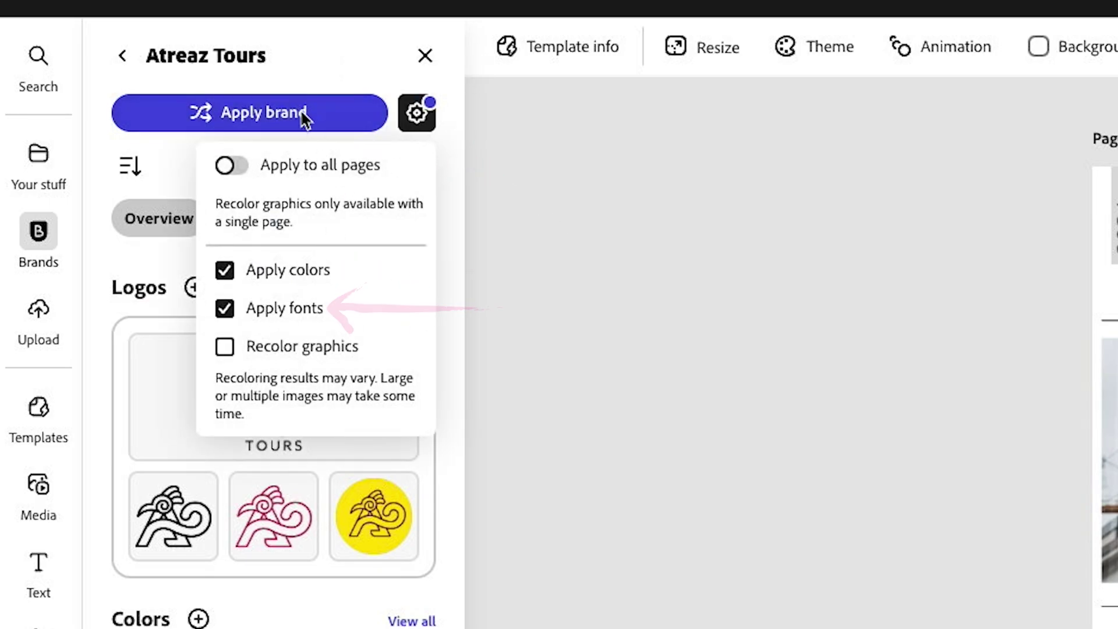
{"action": "left_click", "coordinate": [257, 113]}
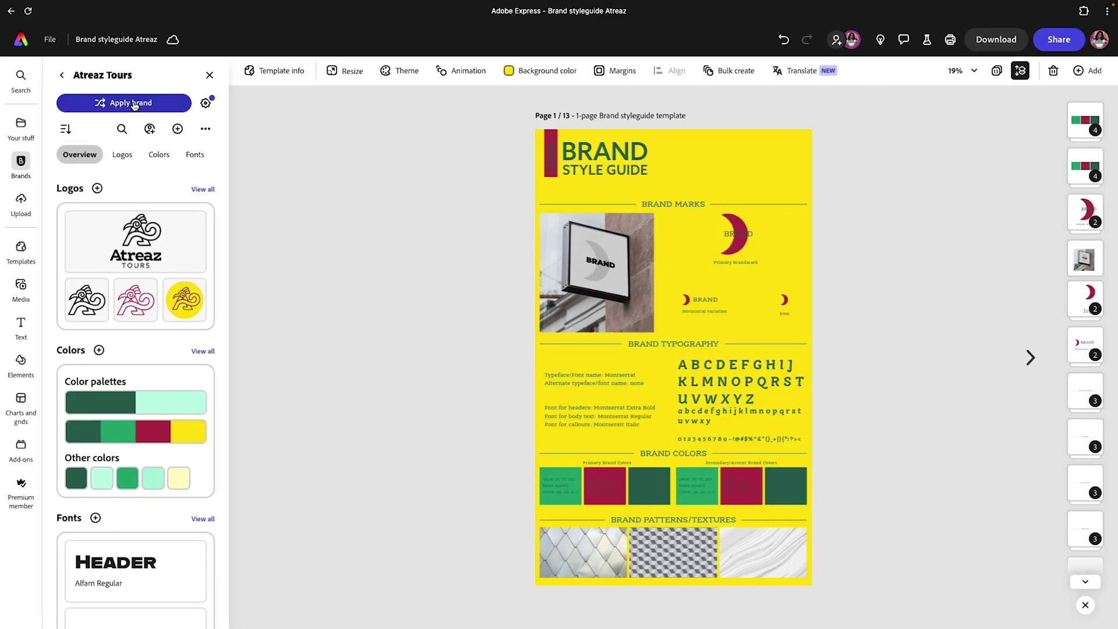
Step: Reapply the Atreaz Tours brand three times to shuffle its colour combinations
{"action": "scroll", "coordinate": [134, 349], "scroll_direction": "down", "scroll_amount": 3}
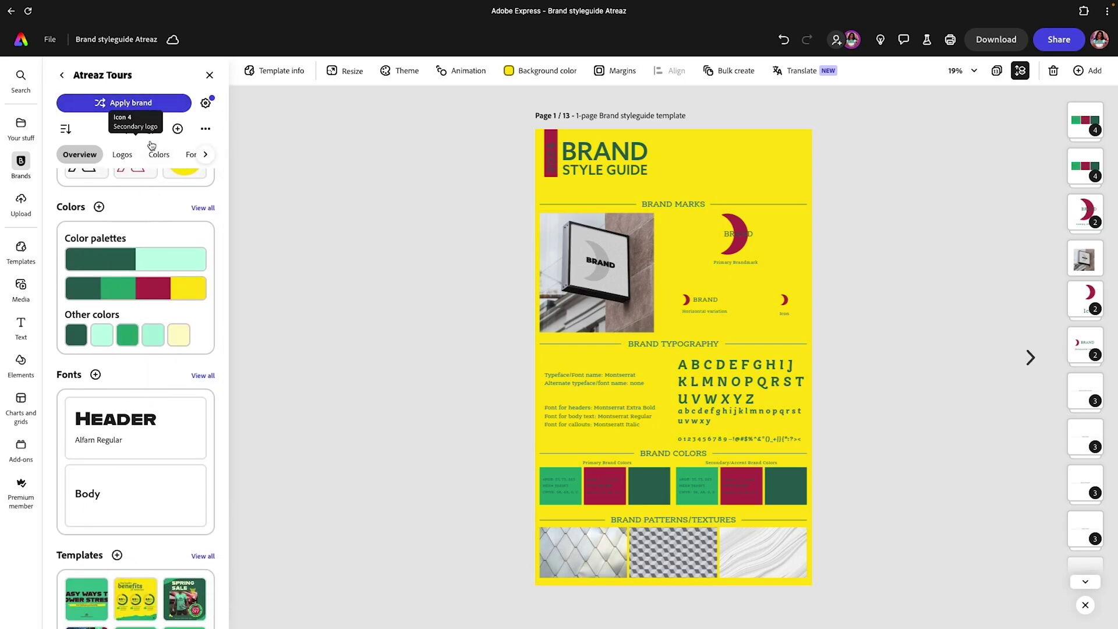
{"action": "left_click", "coordinate": [158, 109]}
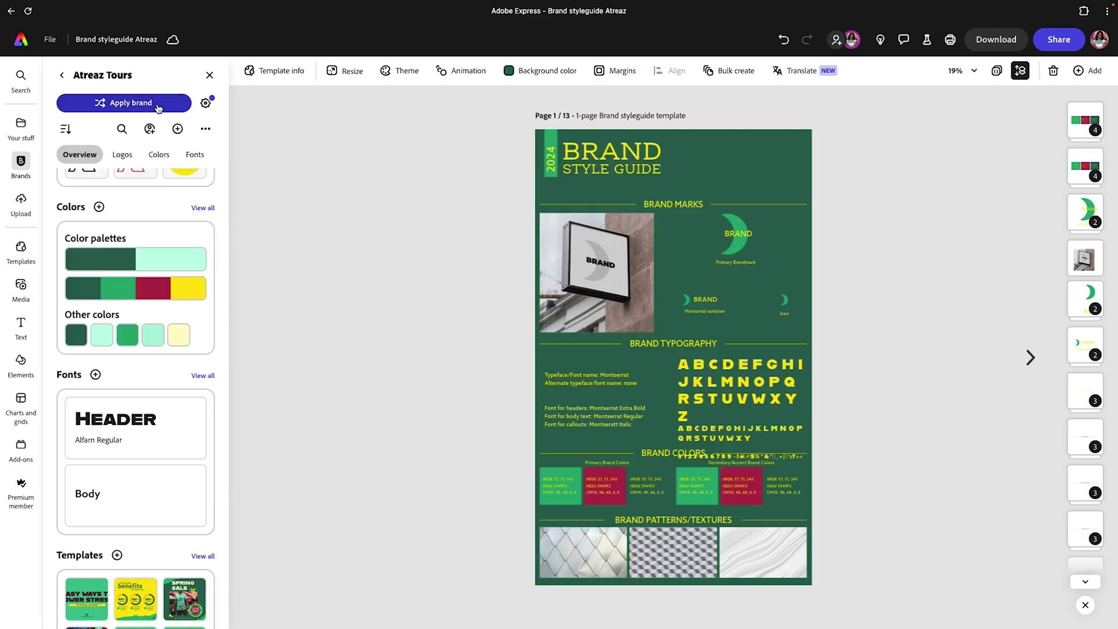
{"action": "left_click", "coordinate": [158, 108]}
{"action": "left_click", "coordinate": [158, 104]}
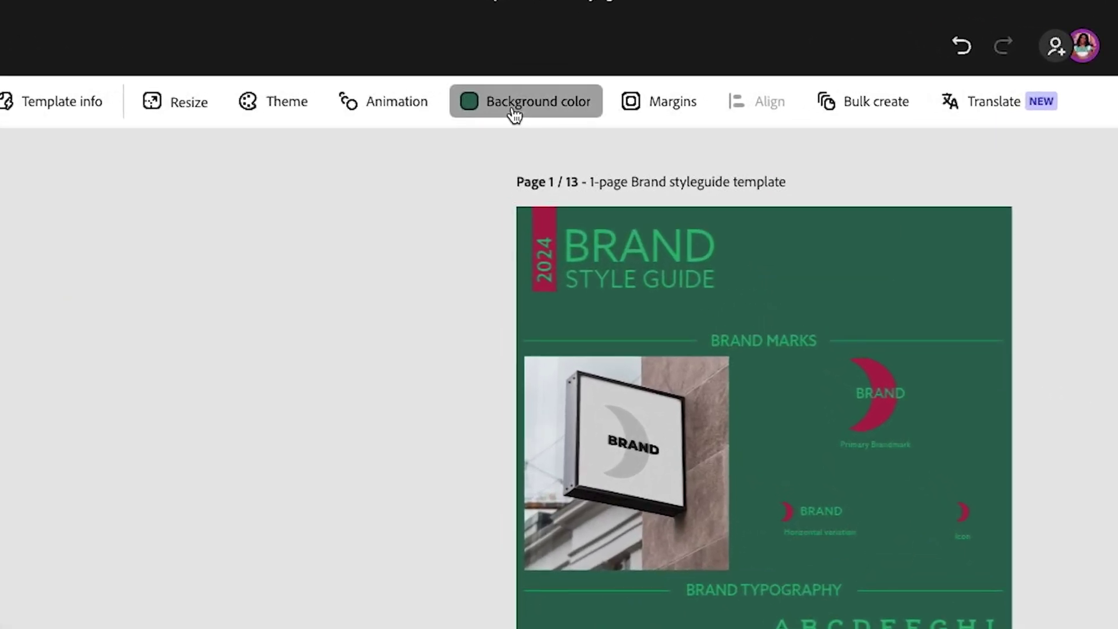
Step: Set the page background to white and move on to page 2
{"action": "left_click", "coordinate": [514, 114]}
{"action": "left_click", "coordinate": [544, 264]}
{"action": "left_click", "coordinate": [1113, 344]}
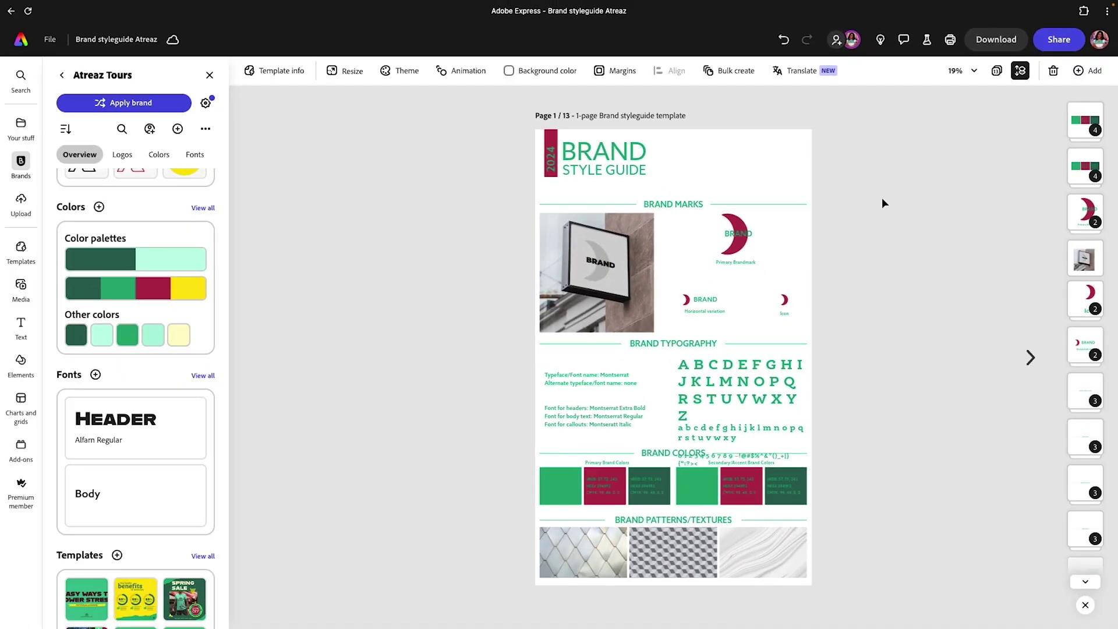
{"action": "scroll", "coordinate": [872, 372], "scroll_direction": "down", "scroll_amount": 2}
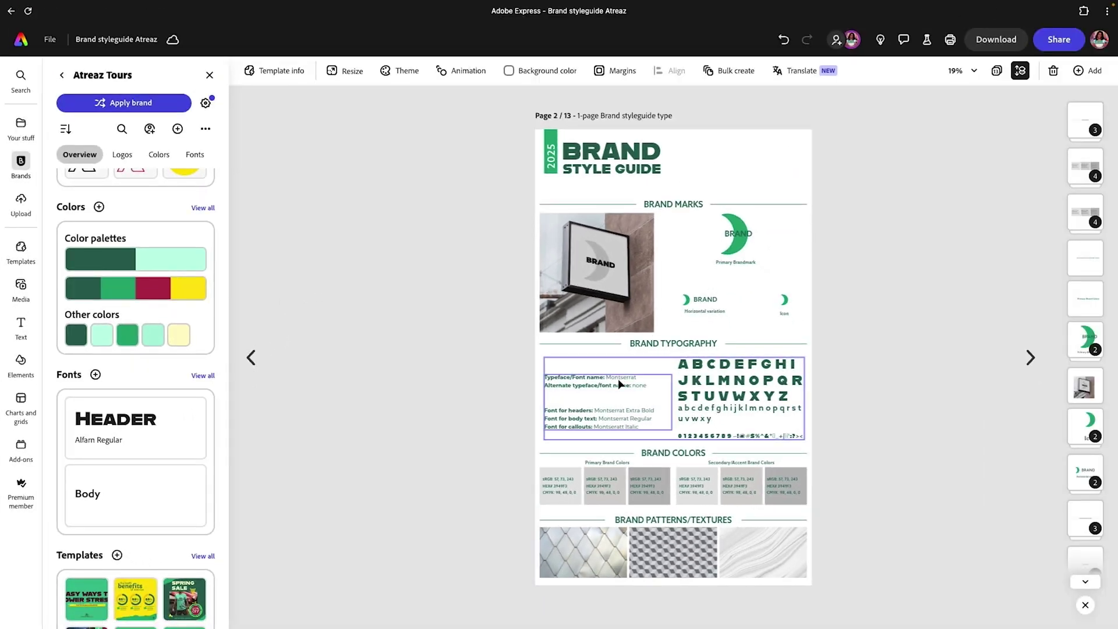
Step: Delete the typeface and alternate font lines from the typography description
{"action": "double_click", "coordinate": [617, 379]}
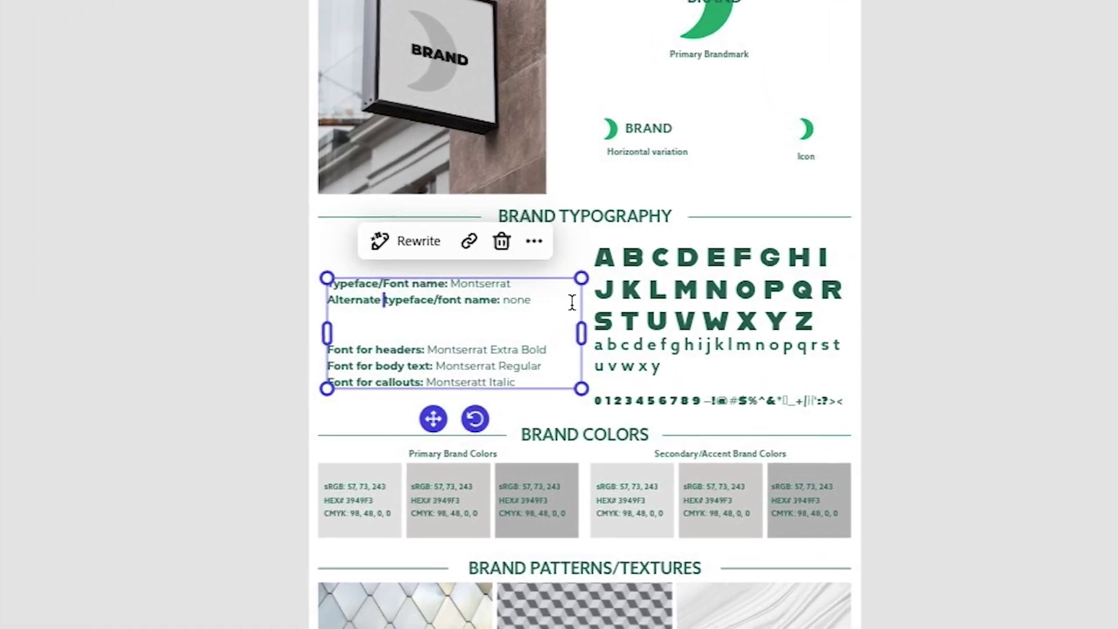
{"action": "left_click_drag", "start_coordinate": [668, 386], "coordinate": [545, 379]}
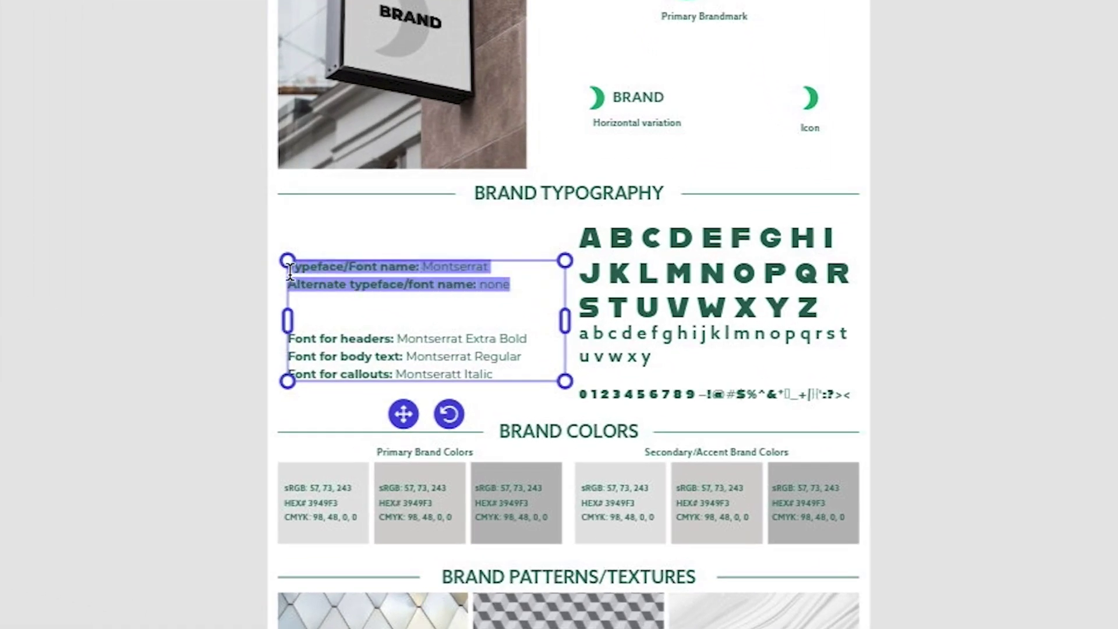
{"action": "key", "text": "Delete"}
{"action": "key", "text": "Delete"}
{"action": "key", "text": "Delete"}
{"action": "key", "text": "Delete"}
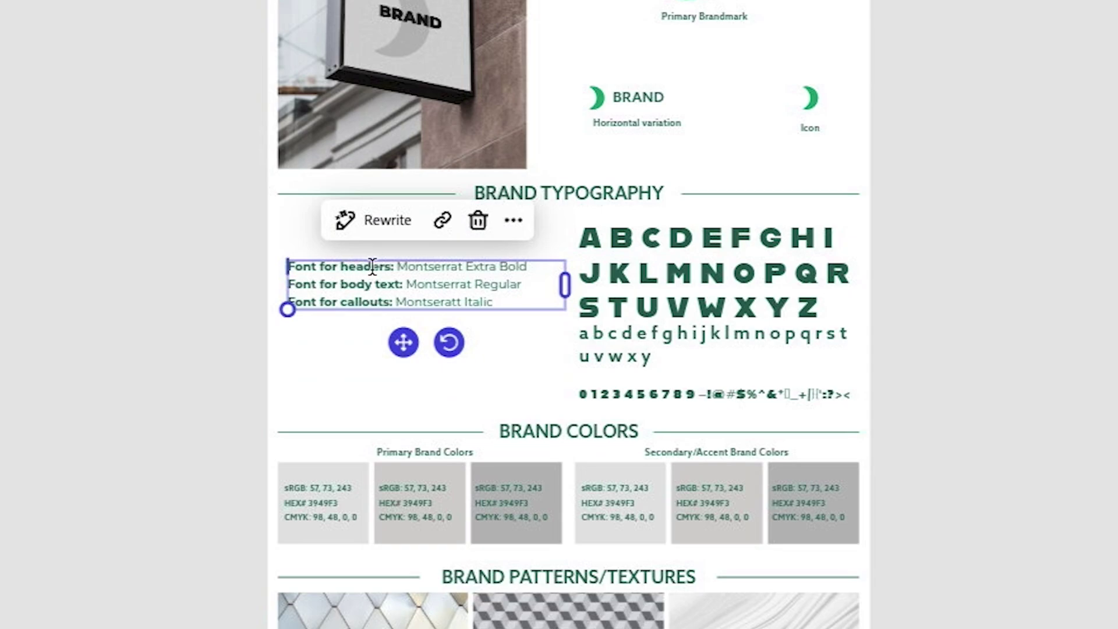
Step: Put Montserrat Extra Bold and Montserrat Regular on their own lines, each followed by a blank line
{"action": "left_click", "coordinate": [393, 266]}
{"action": "key", "text": "Return"}
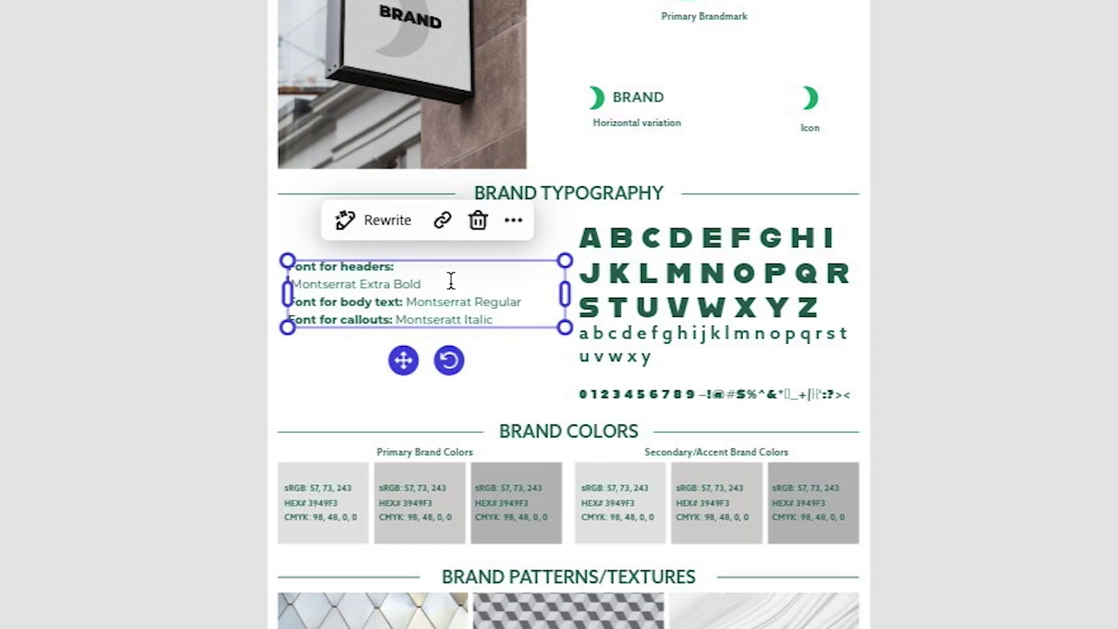
{"action": "left_click", "coordinate": [489, 284]}
{"action": "key", "text": "Return"}
{"action": "left_click", "coordinate": [403, 319]}
{"action": "key", "text": "Return"}
{"action": "left_click", "coordinate": [423, 340]}
{"action": "key", "text": "Return"}
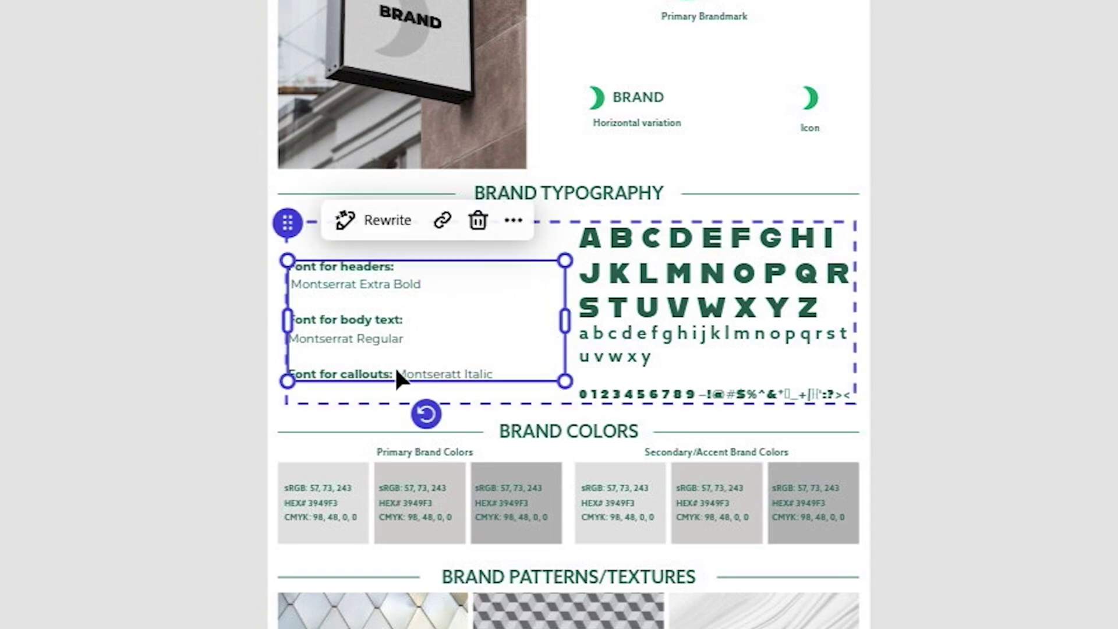
Step: Move the callout font name, Montseratt Italic, onto its own line below its label
{"action": "double_click", "coordinate": [400, 368]}
{"action": "left_click", "coordinate": [398, 367]}
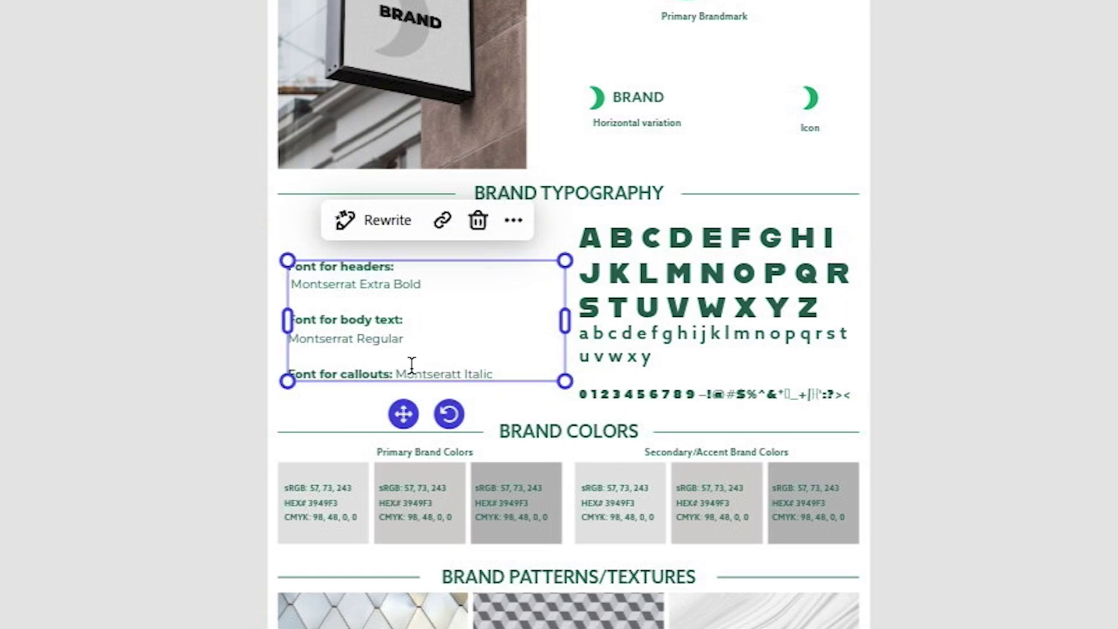
{"action": "key", "text": "Return"}
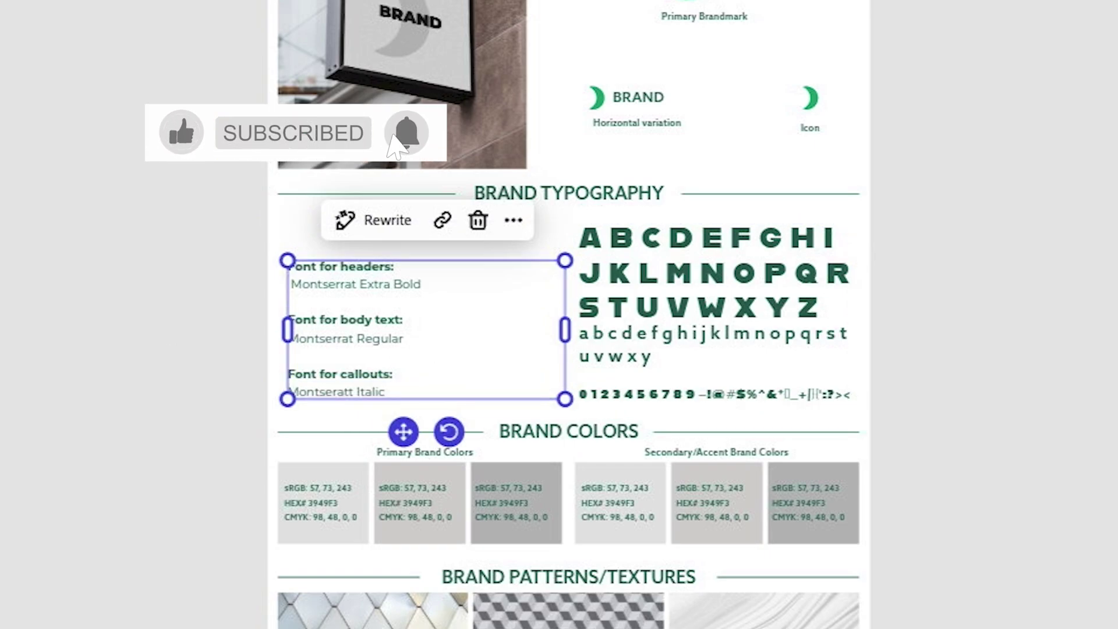
{"action": "left_click", "coordinate": [353, 284]}
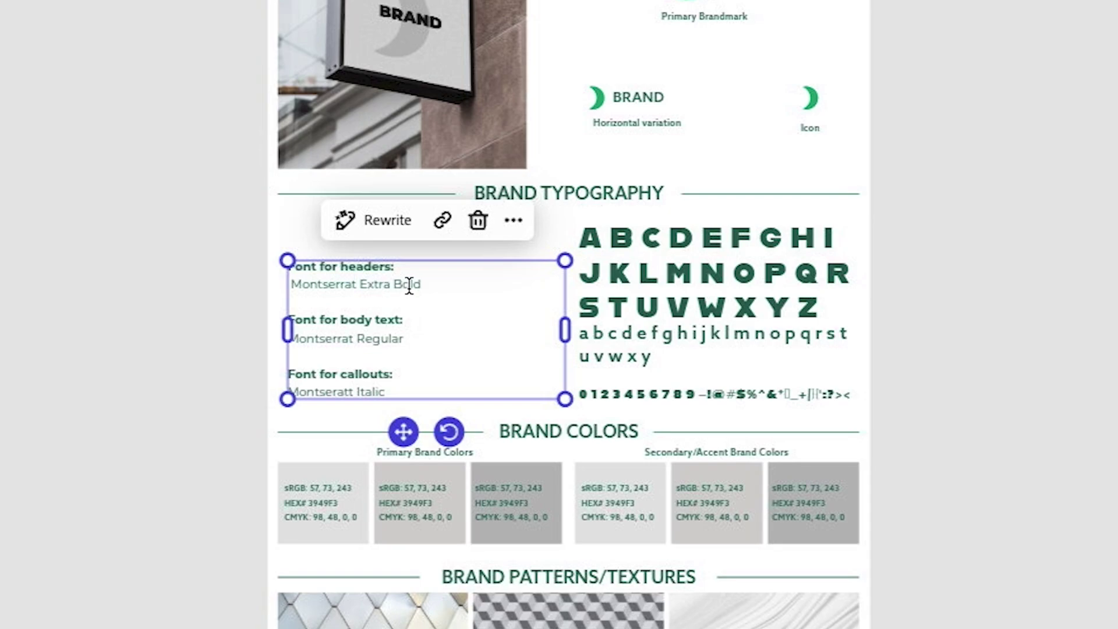
Step: Replace the header font name Montserrat Extra Bold with 'aAlfan' and select the new text
{"action": "left_click_drag", "start_coordinate": [423, 284], "coordinate": [289, 291]}
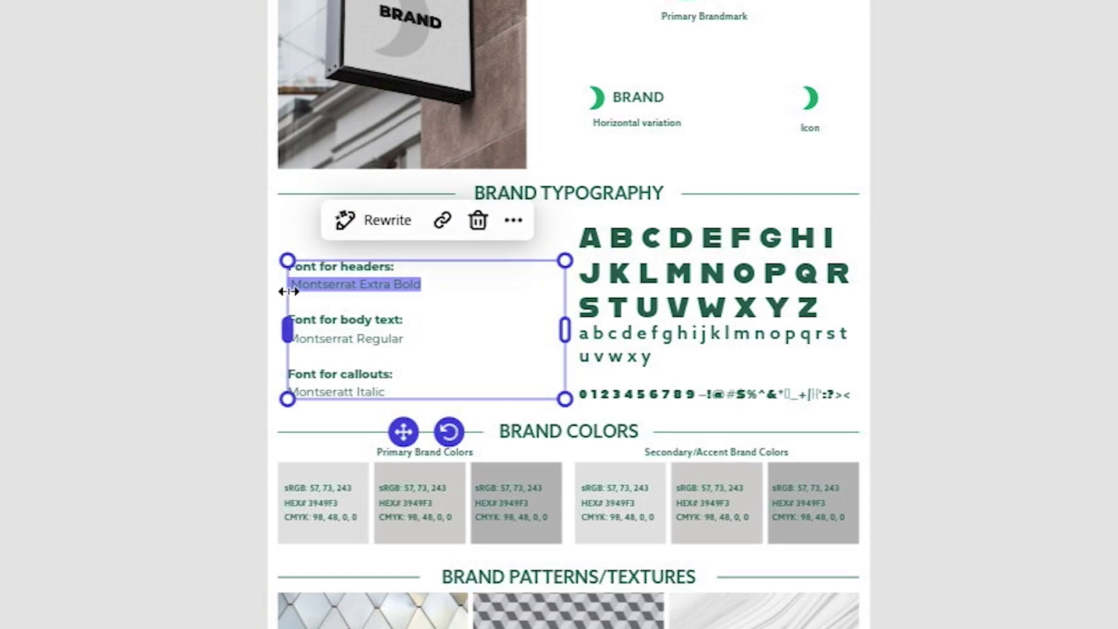
{"action": "type", "text": "a"}
{"action": "type", "text": "A"}
{"action": "type", "text": "lfan"}
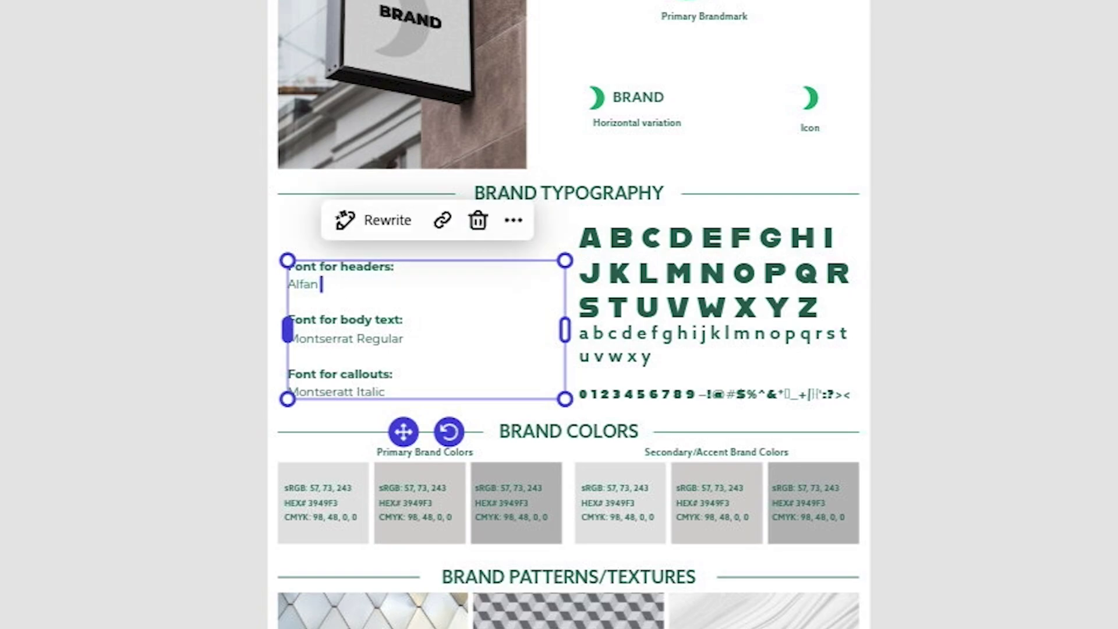
{"action": "key", "text": "shift+Home"}
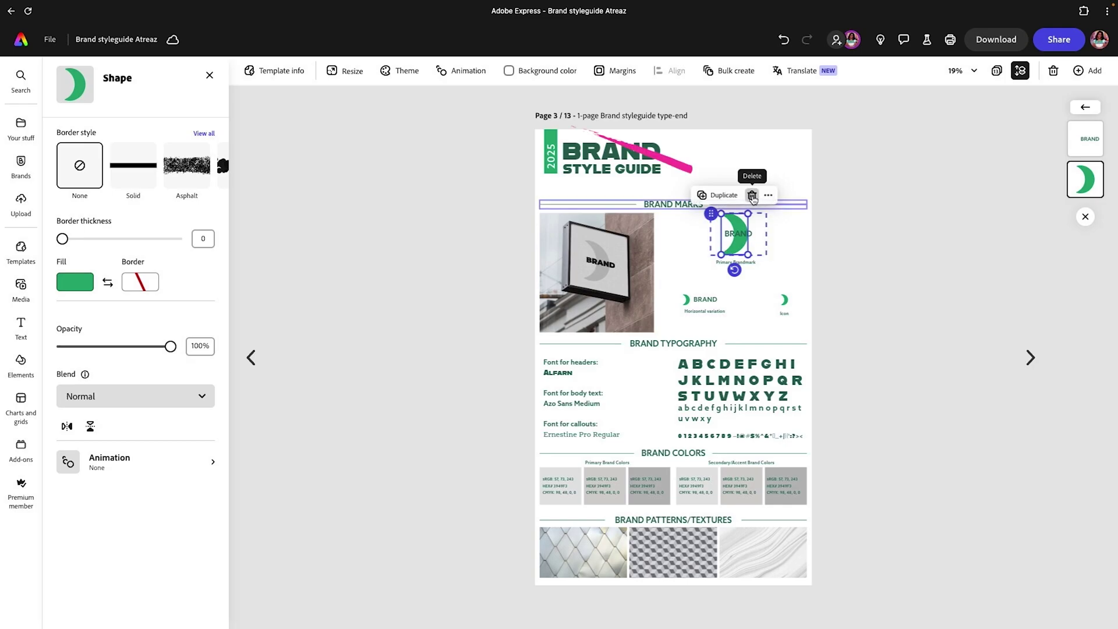
Step: Delete the crescent and BRAND placeholder marks, then bring up the Atreaz Tours brand kit
{"action": "left_click", "coordinate": [752, 196]}
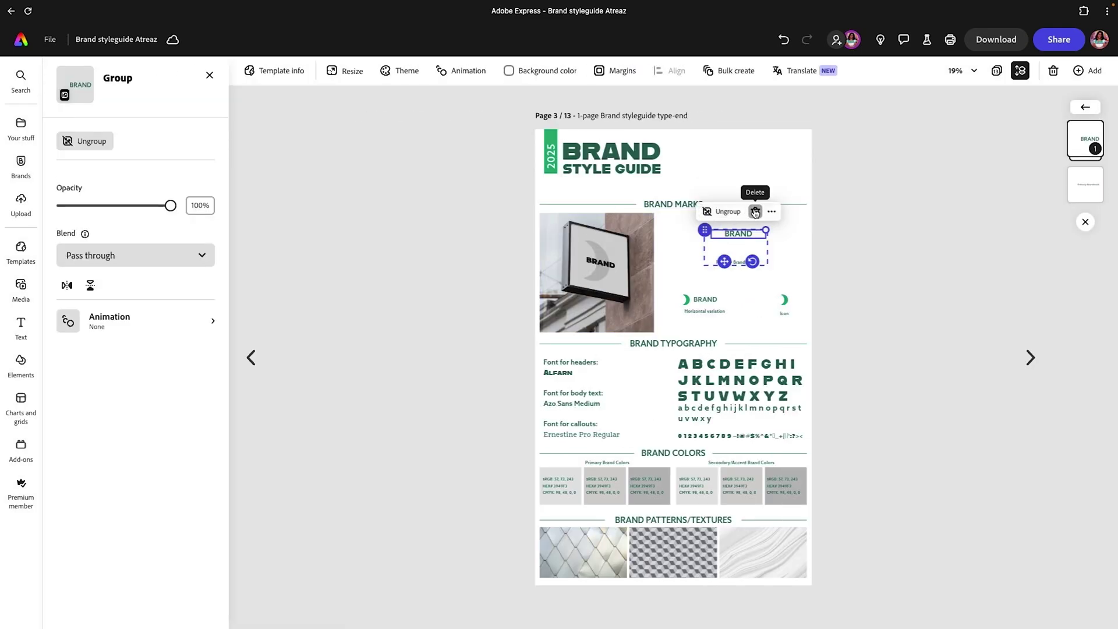
{"action": "left_click", "coordinate": [755, 211]}
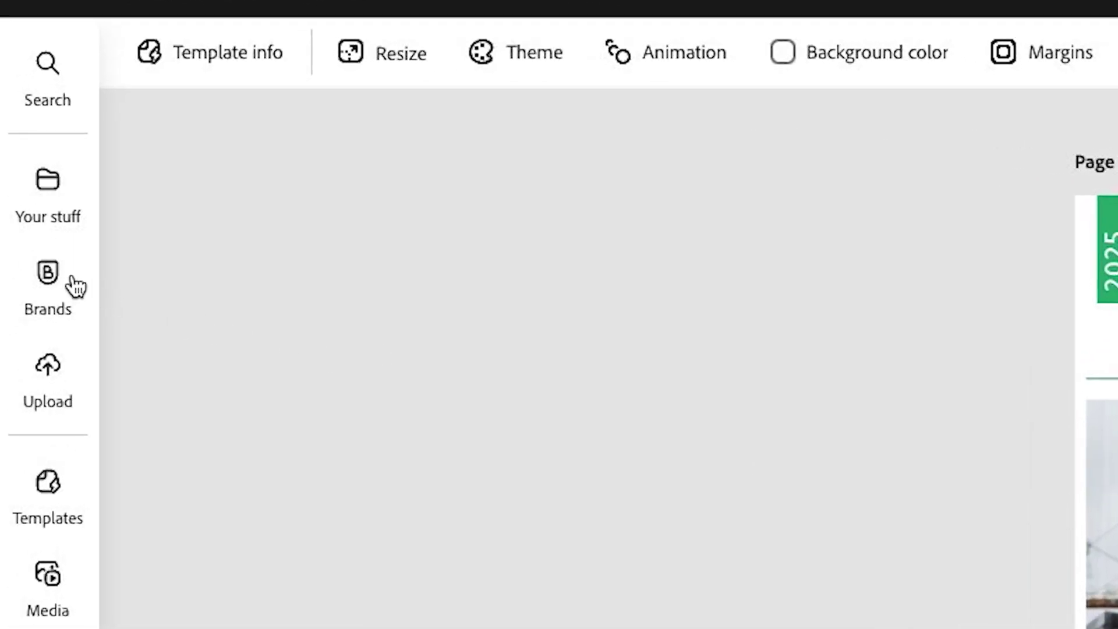
{"action": "left_click", "coordinate": [30, 165]}
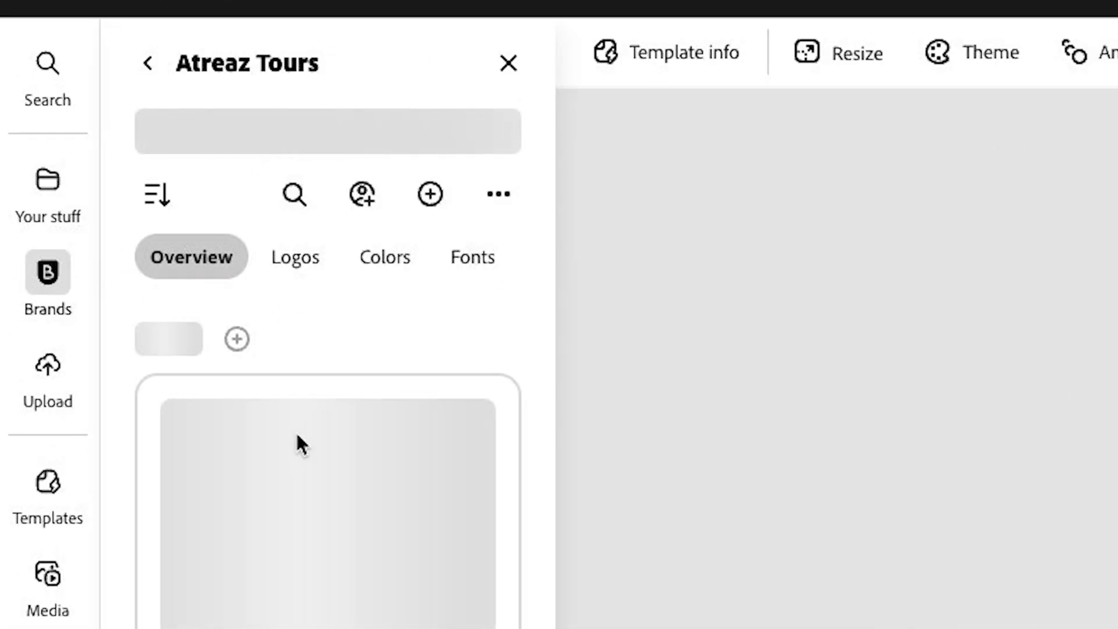
Step: Add the full-colour Atreaz Tours logo and place it above the Primary Brandmark label
{"action": "mouse_move", "coordinate": [331, 483]}
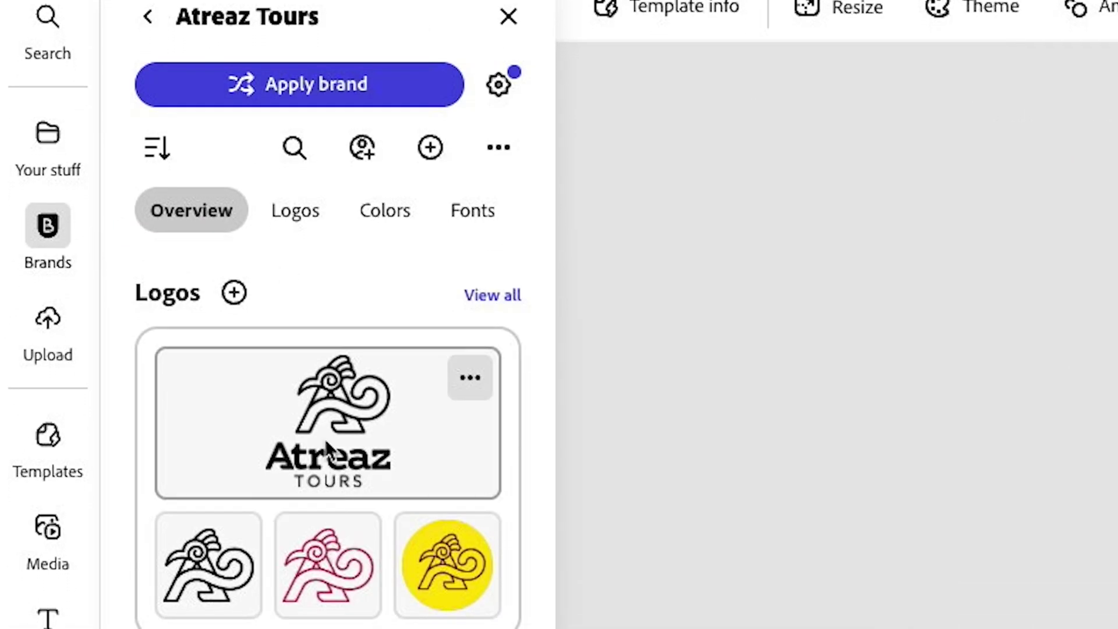
{"action": "left_click", "coordinate": [479, 296]}
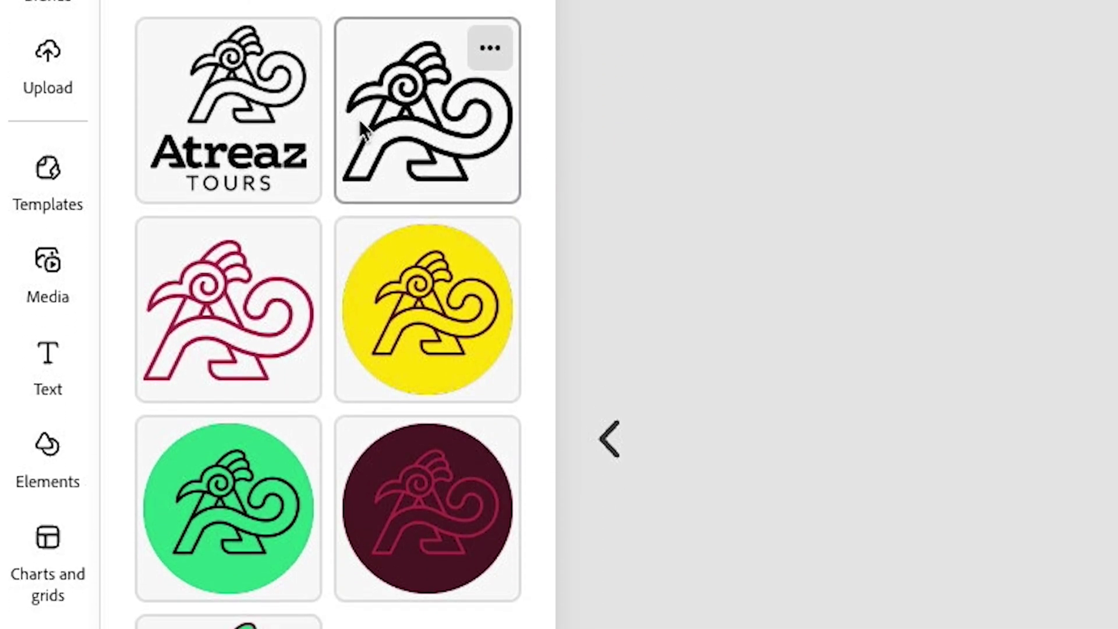
{"action": "left_click", "coordinate": [215, 369]}
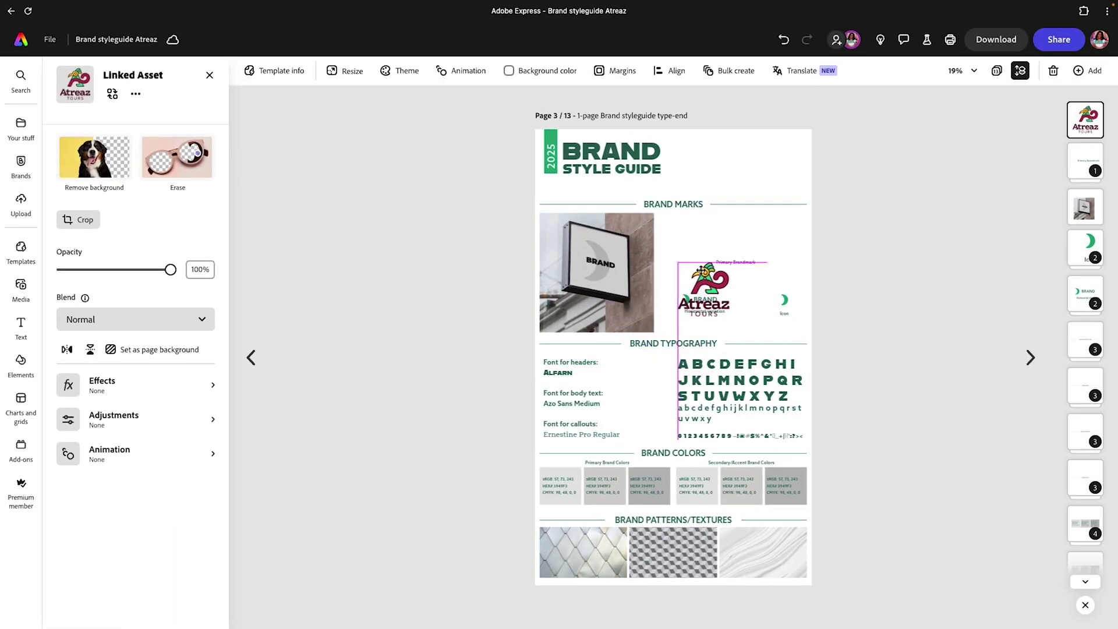
{"action": "left_click_drag", "start_coordinate": [700, 270], "coordinate": [745, 214]}
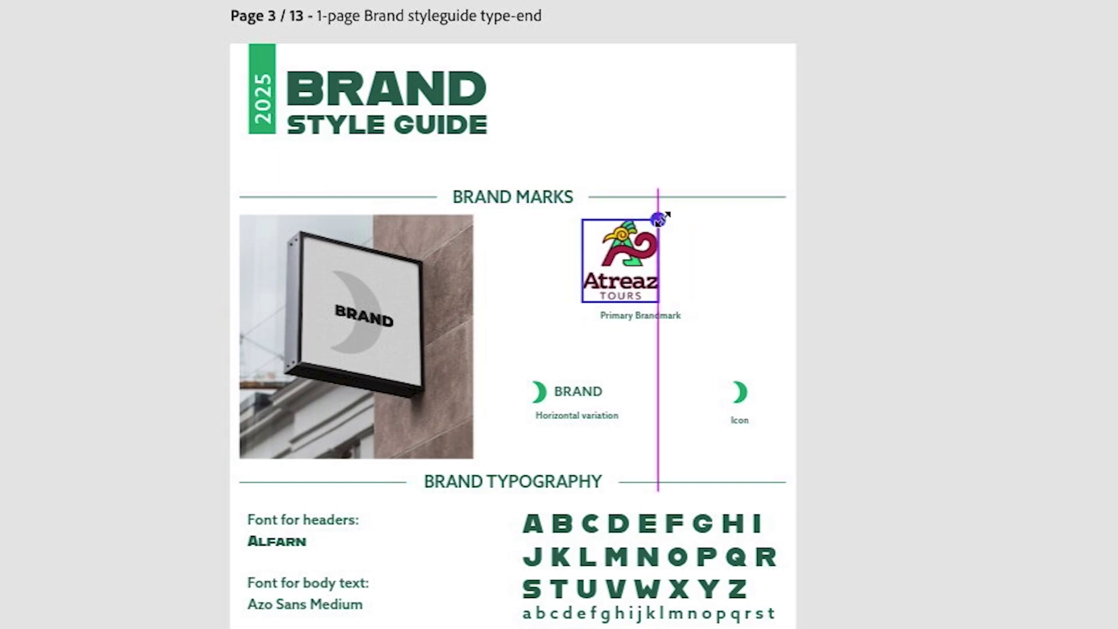
{"action": "left_click_drag", "start_coordinate": [623, 259], "coordinate": [643, 254]}
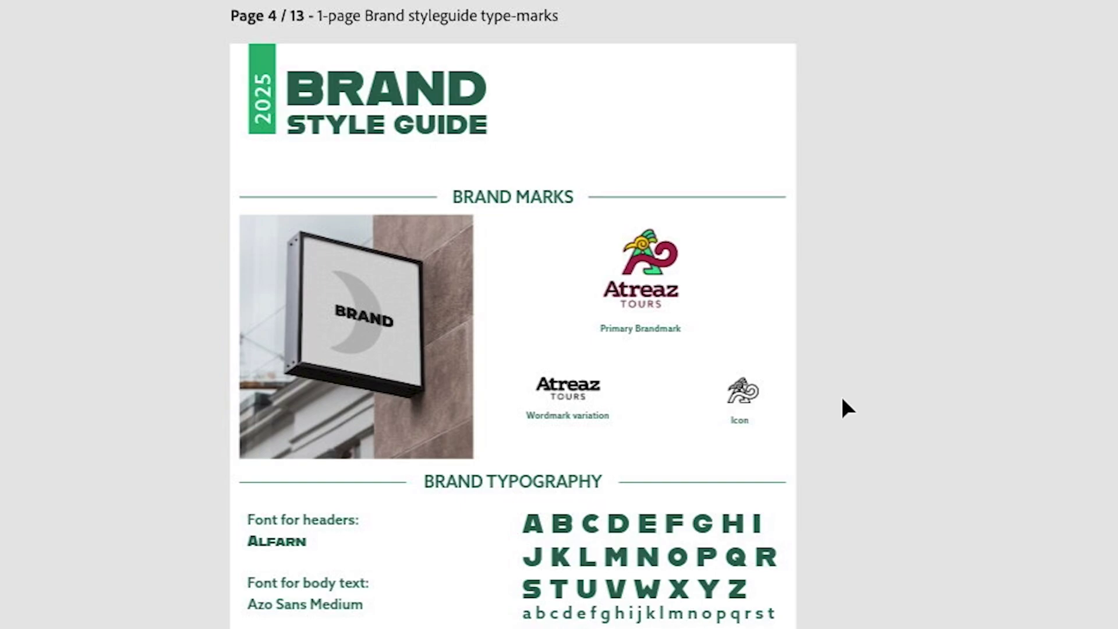
Step: Select the sign photo and open the Artboard Mockups add-on found by searching 'mockups'
{"action": "left_click", "coordinate": [380, 263]}
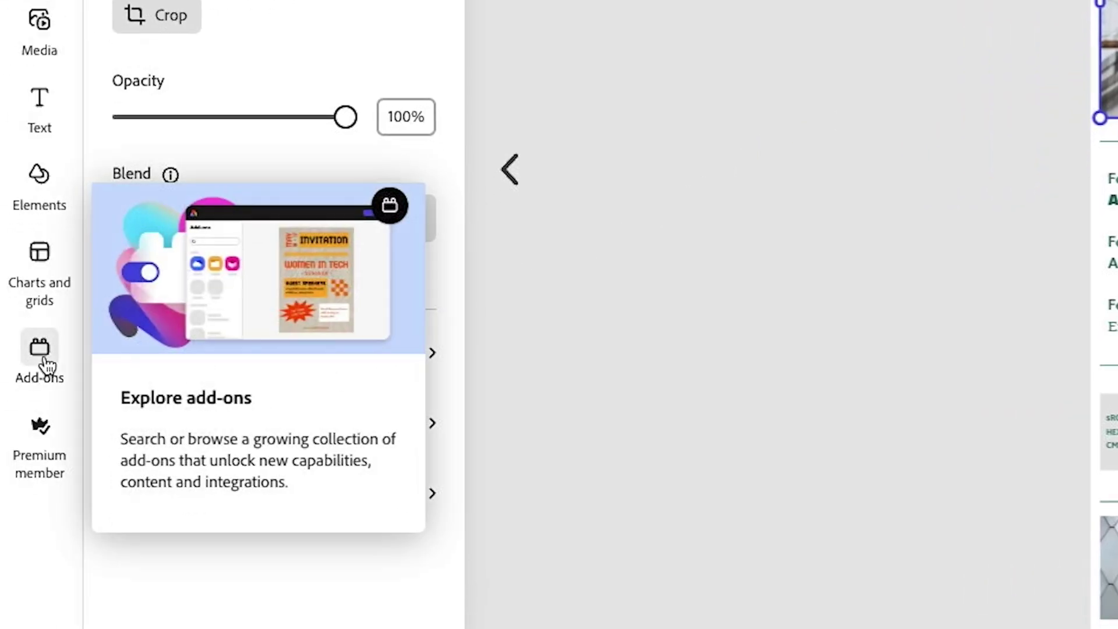
{"action": "left_click", "coordinate": [47, 364]}
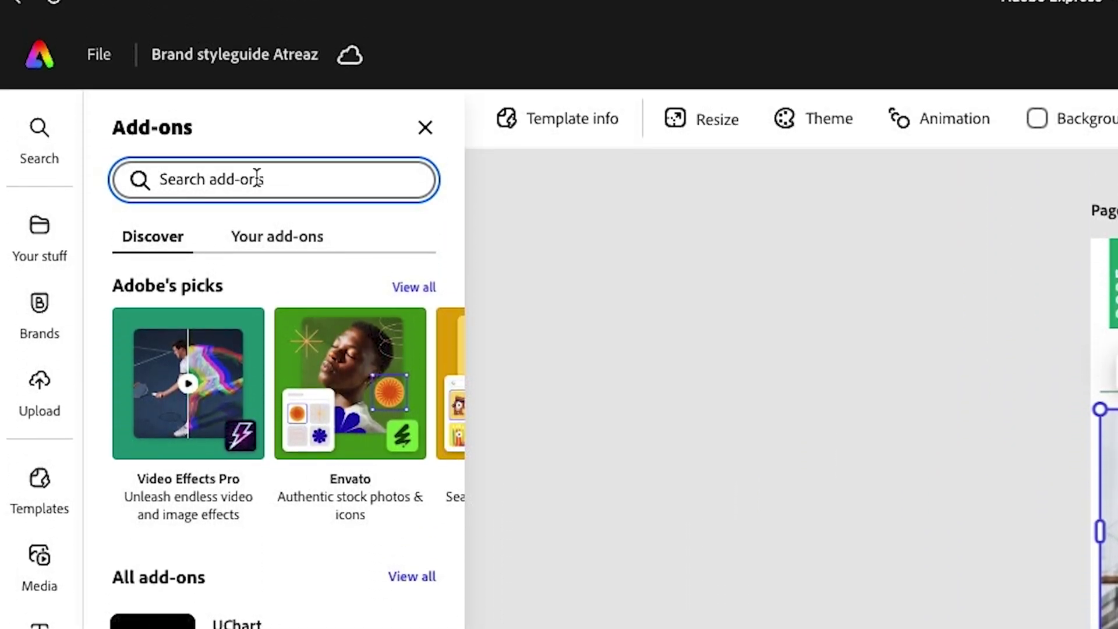
{"action": "type", "text": "mockups"}
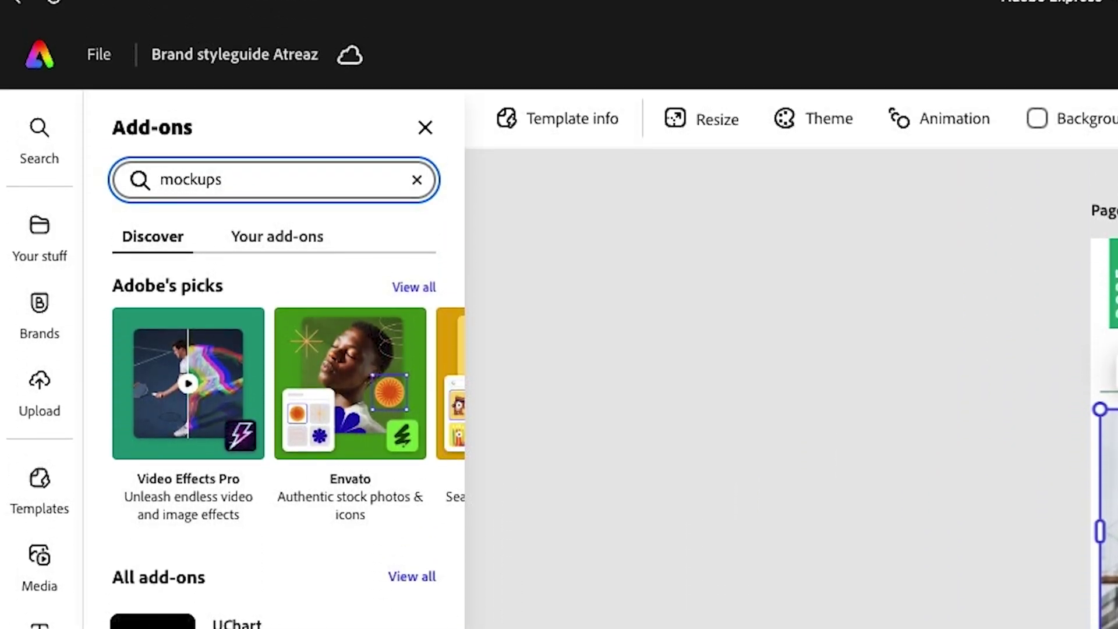
{"action": "key", "text": "Return"}
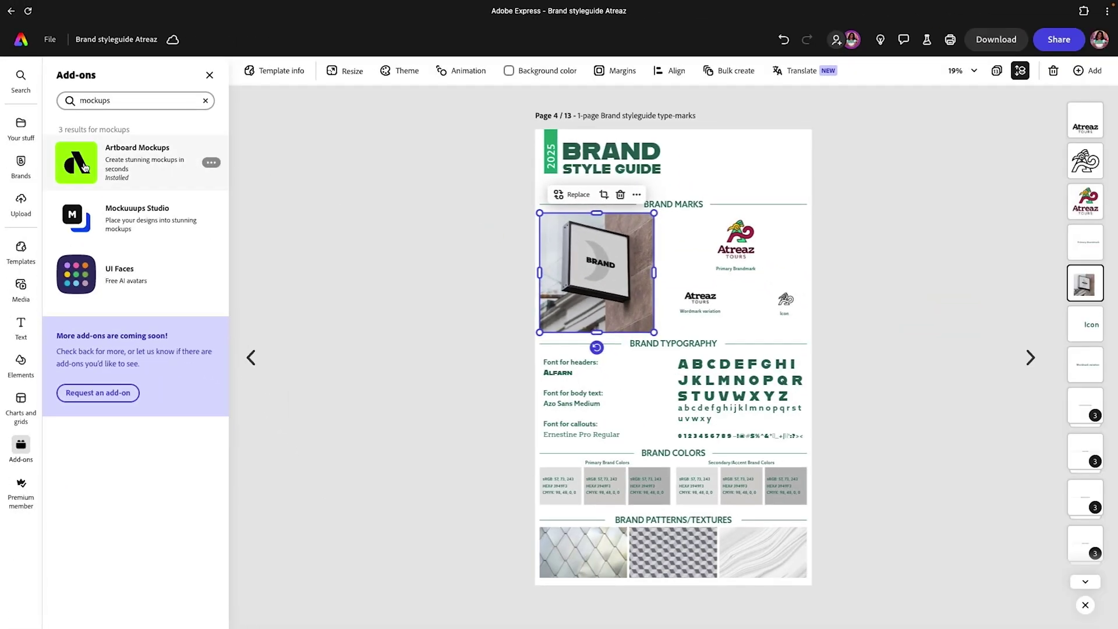
{"action": "left_click", "coordinate": [85, 167]}
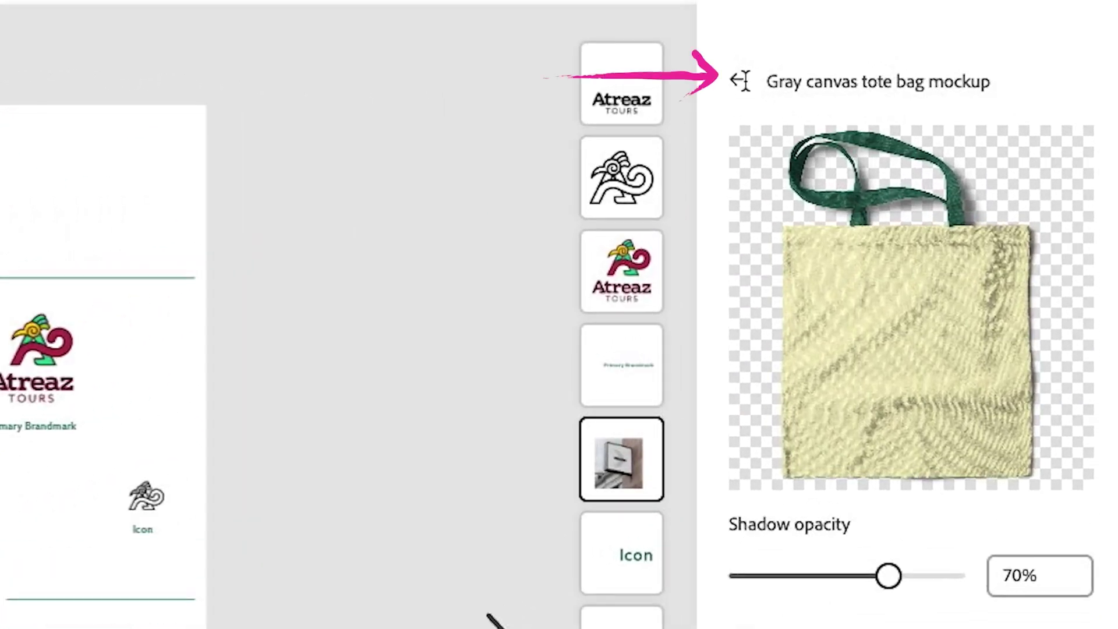
Step: Browse the mockups and pick the free Gray canvas tote bag
{"action": "left_click", "coordinate": [935, 116]}
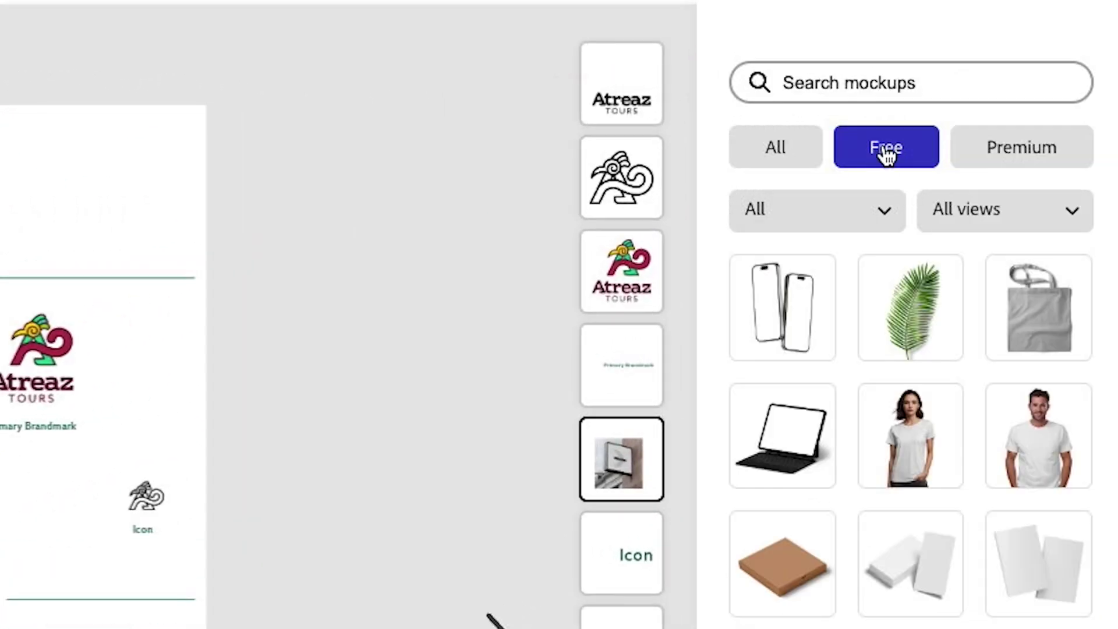
{"action": "scroll", "coordinate": [933, 429], "scroll_direction": "down", "scroll_amount": 10}
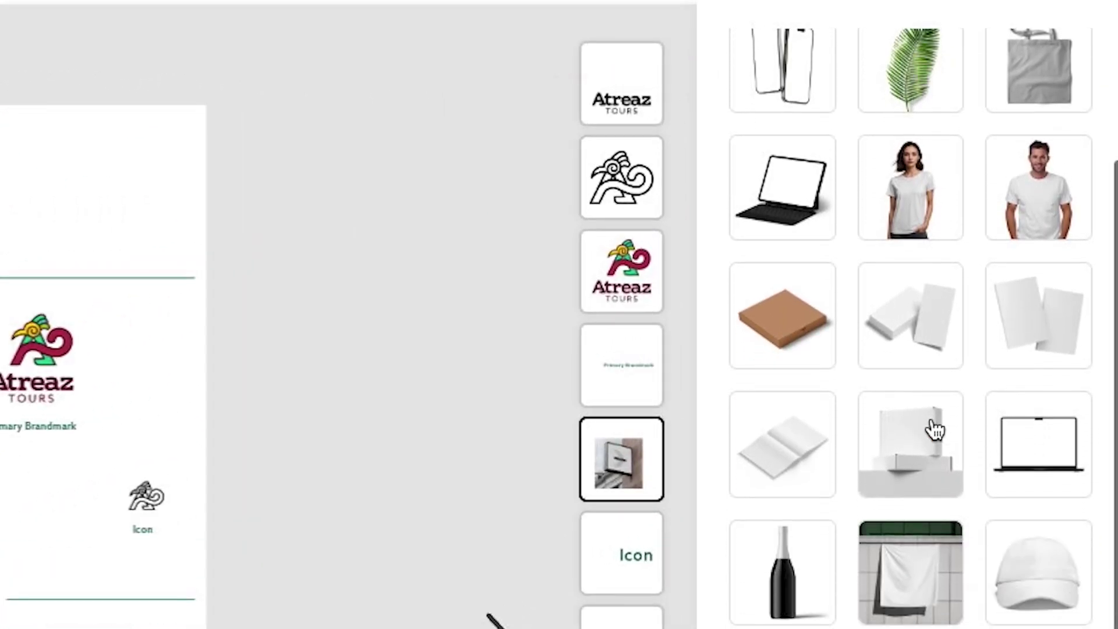
{"action": "scroll", "coordinate": [933, 429], "scroll_direction": "down", "scroll_amount": 8}
{"action": "scroll", "coordinate": [933, 429], "scroll_direction": "up", "scroll_amount": 15}
{"action": "scroll", "coordinate": [933, 429], "scroll_direction": "up", "scroll_amount": 3}
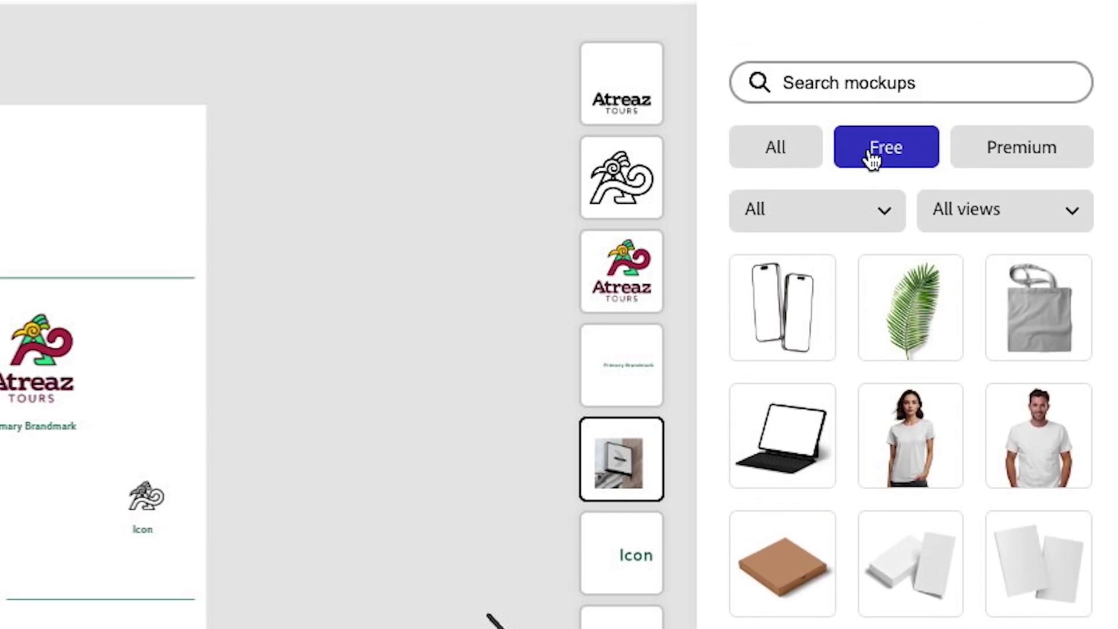
{"action": "left_click", "coordinate": [1050, 337]}
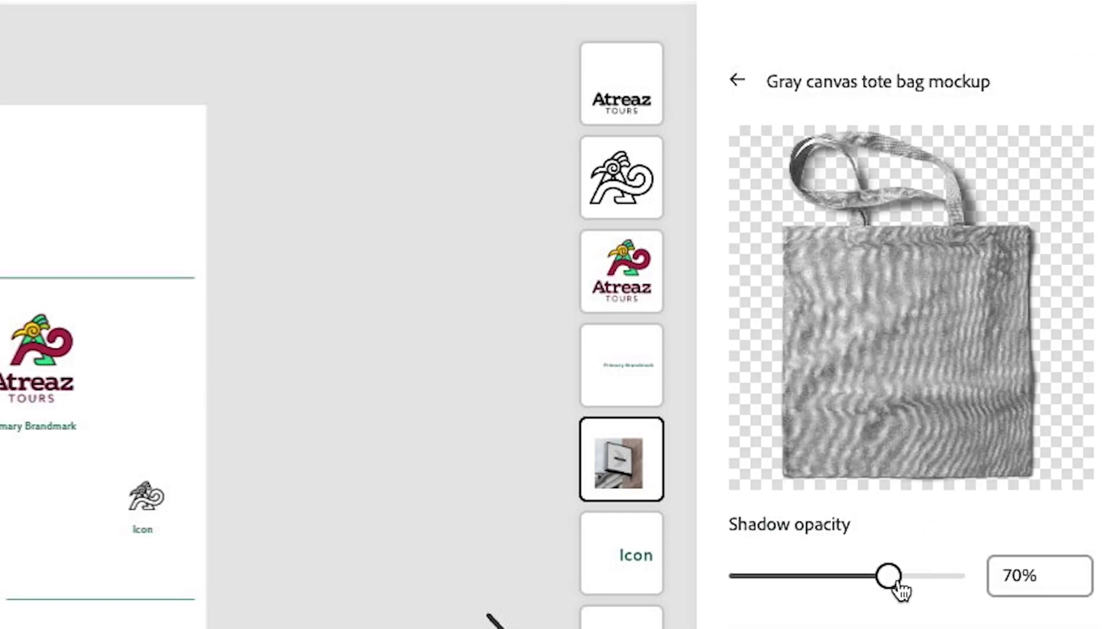
Step: Colour the tote bag's handles with the brand green sampled from the alphabet glyphs
{"action": "scroll", "coordinate": [897, 361], "scroll_direction": "down", "scroll_amount": 5}
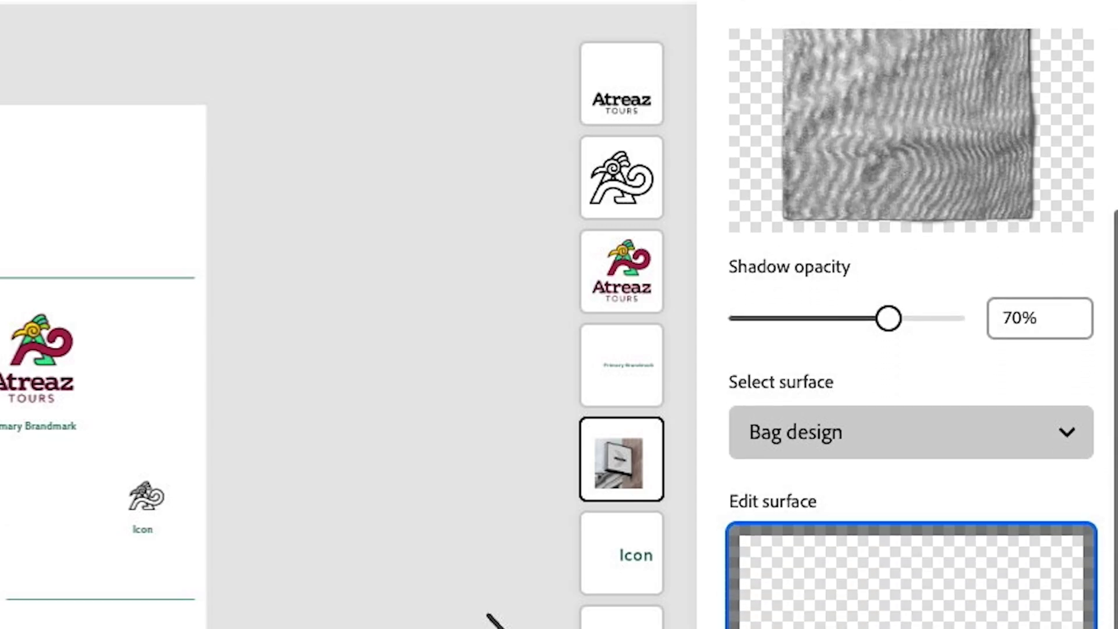
{"action": "left_click", "coordinate": [856, 366]}
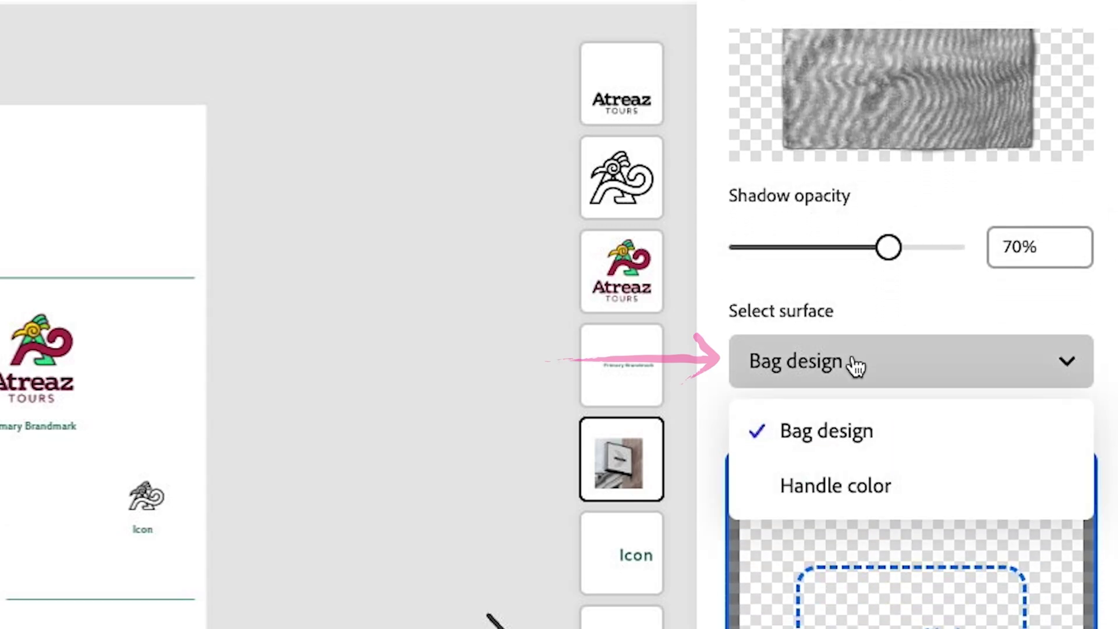
{"action": "left_click", "coordinate": [873, 504]}
{"action": "scroll", "coordinate": [868, 591], "scroll_direction": "down", "scroll_amount": 10}
{"action": "left_click", "coordinate": [995, 418]}
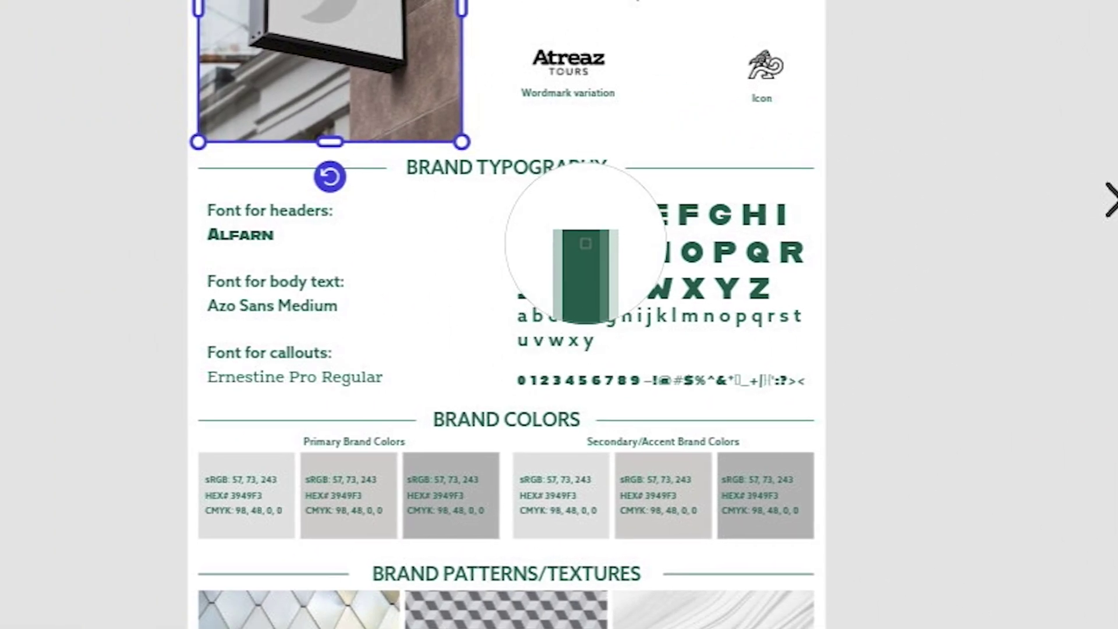
{"action": "left_click", "coordinate": [585, 243]}
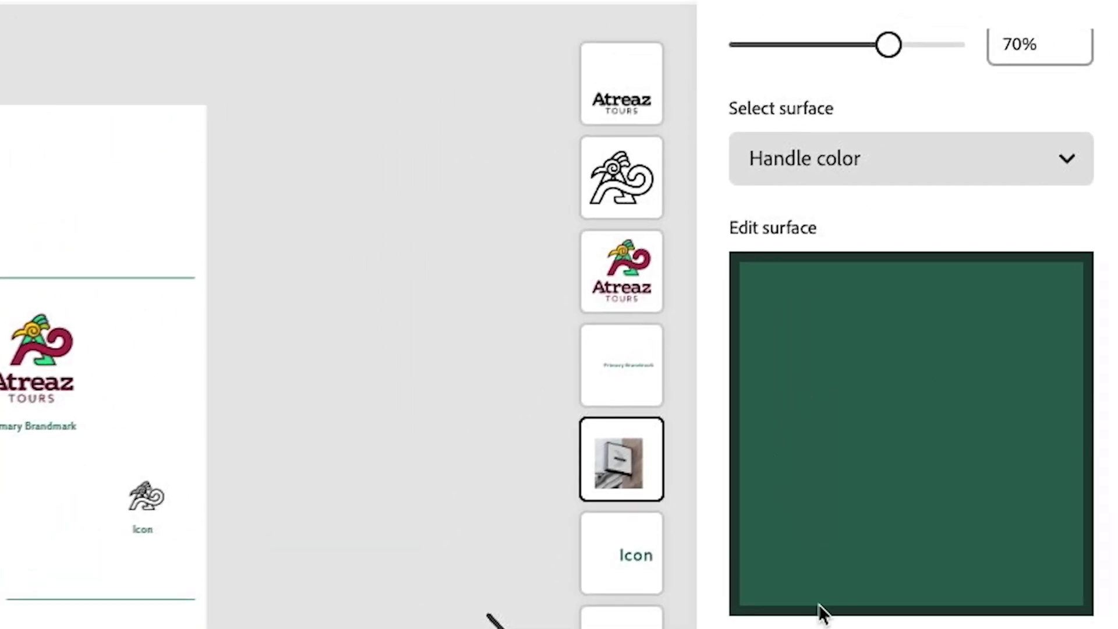
Step: Drop the Atreaz Tours logo onto the Bag design surface, shrink it and move it higher
{"action": "scroll", "coordinate": [1000, 495], "scroll_direction": "up", "scroll_amount": 8}
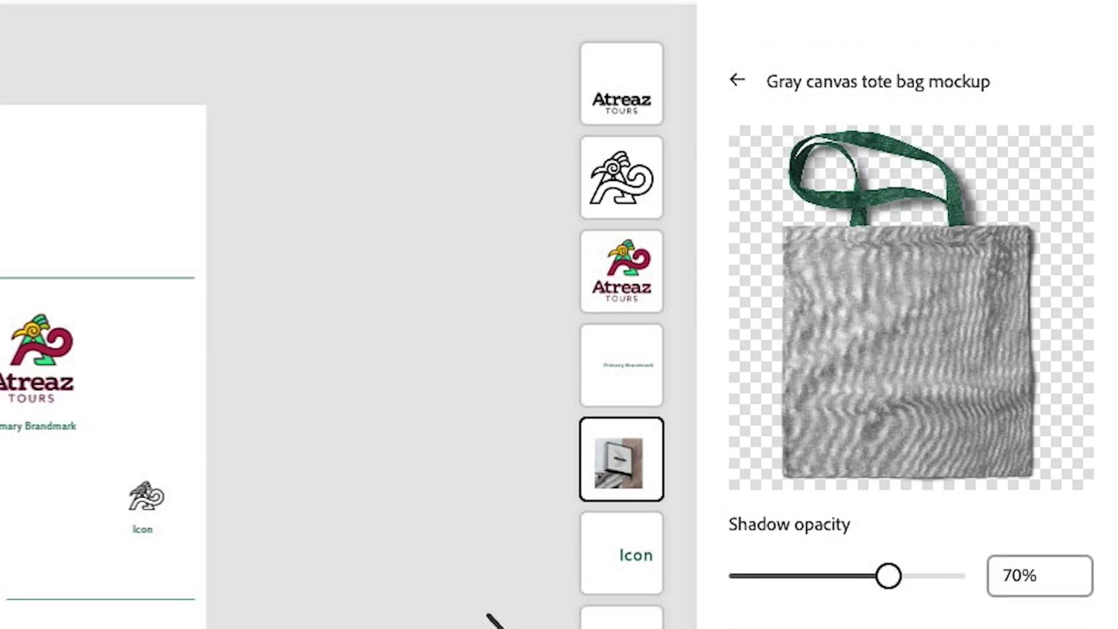
{"action": "scroll", "coordinate": [837, 300], "scroll_direction": "down", "scroll_amount": 6}
{"action": "left_click", "coordinate": [836, 291]}
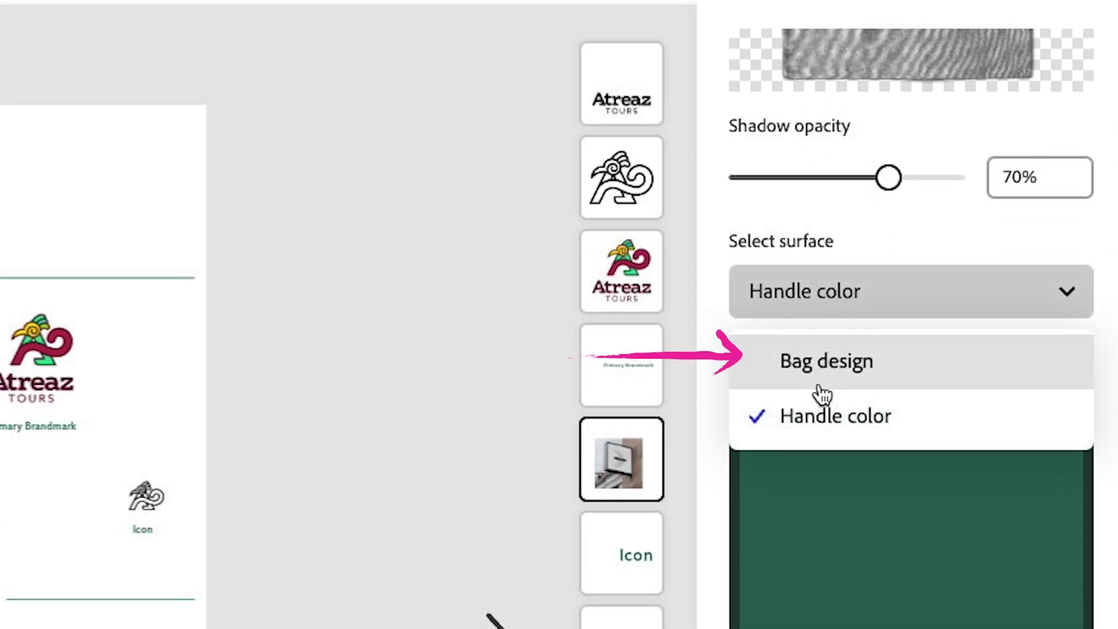
{"action": "left_click", "coordinate": [834, 362]}
{"action": "scroll", "coordinate": [897, 466], "scroll_direction": "down", "scroll_amount": 3}
{"action": "scroll", "coordinate": [902, 349], "scroll_direction": "down", "scroll_amount": 1}
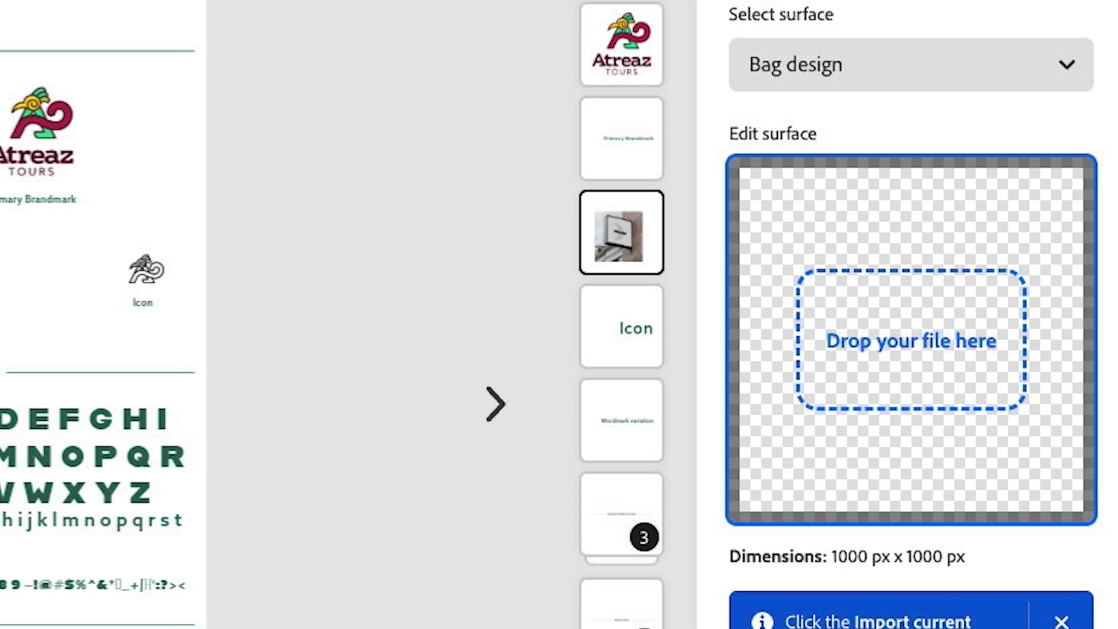
{"action": "left_click_drag", "start_coordinate": [1011, 0], "coordinate": [963, 337]}
{"action": "scroll", "coordinate": [781, 166], "scroll_direction": "up", "scroll_amount": 5}
{"action": "left_click_drag", "start_coordinate": [752, 522], "coordinate": [793, 603]}
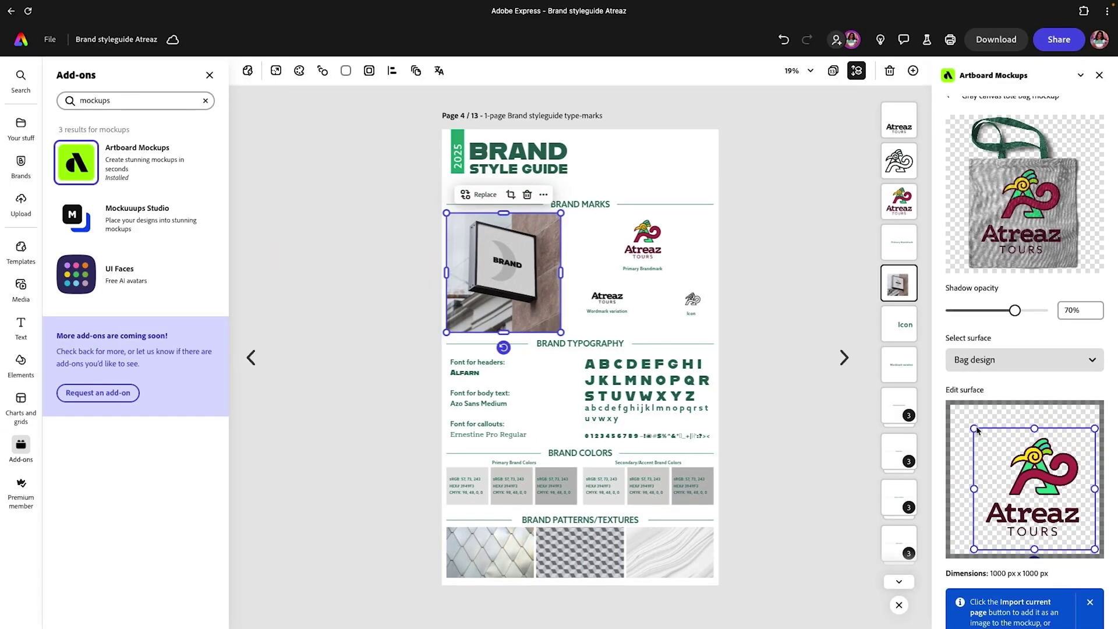
{"action": "left_click_drag", "start_coordinate": [1035, 482], "coordinate": [1033, 464]}
{"action": "scroll", "coordinate": [991, 480], "scroll_direction": "down", "scroll_amount": 4}
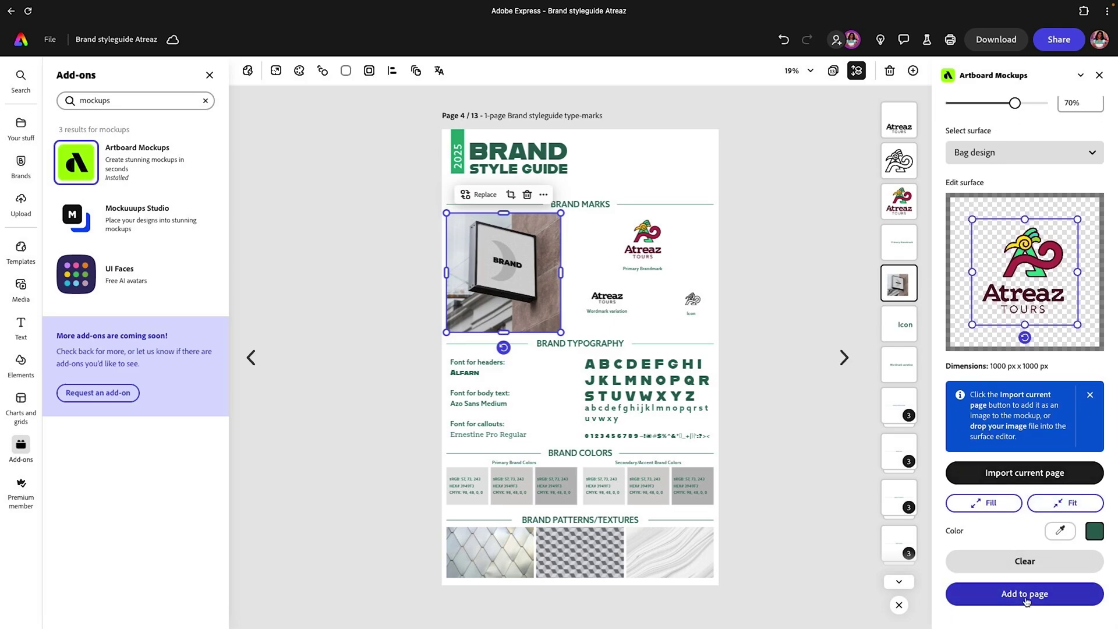
Step: Place the tote bag mockup, then fill the first primary cell with Atreaz Tours dark green
{"action": "left_click", "coordinate": [1024, 594]}
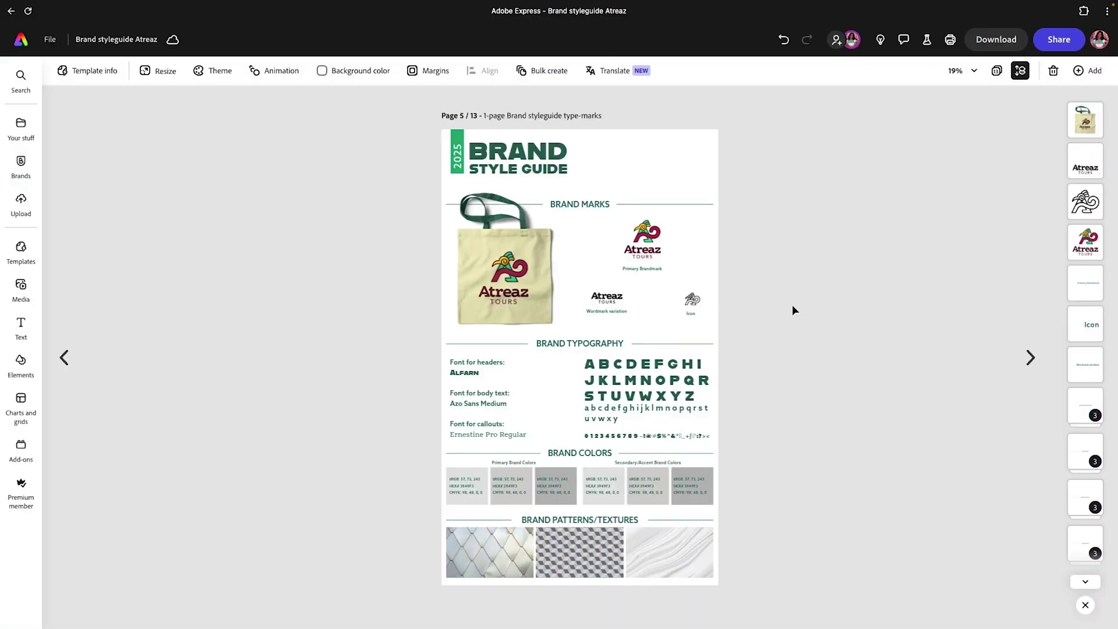
{"action": "left_click", "coordinate": [469, 467]}
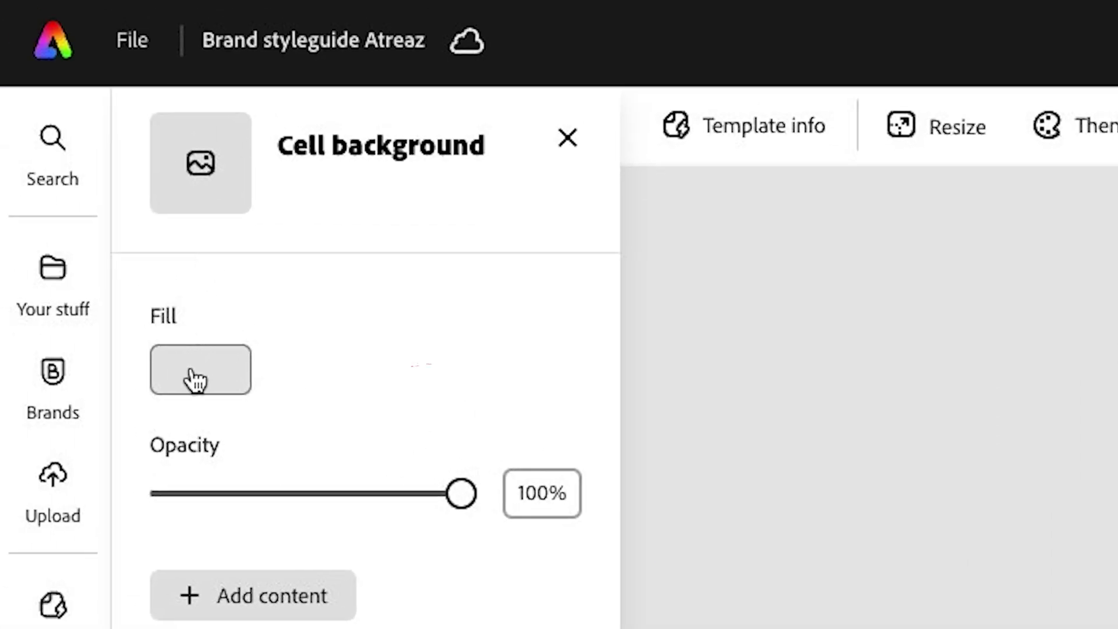
{"action": "left_click", "coordinate": [192, 371]}
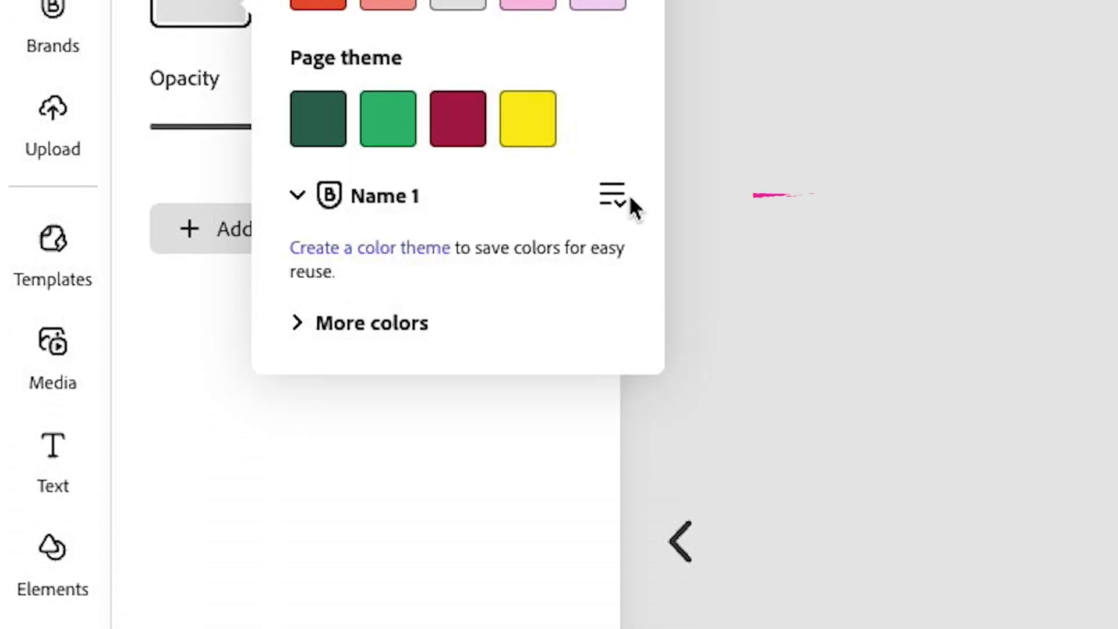
{"action": "left_click", "coordinate": [616, 197]}
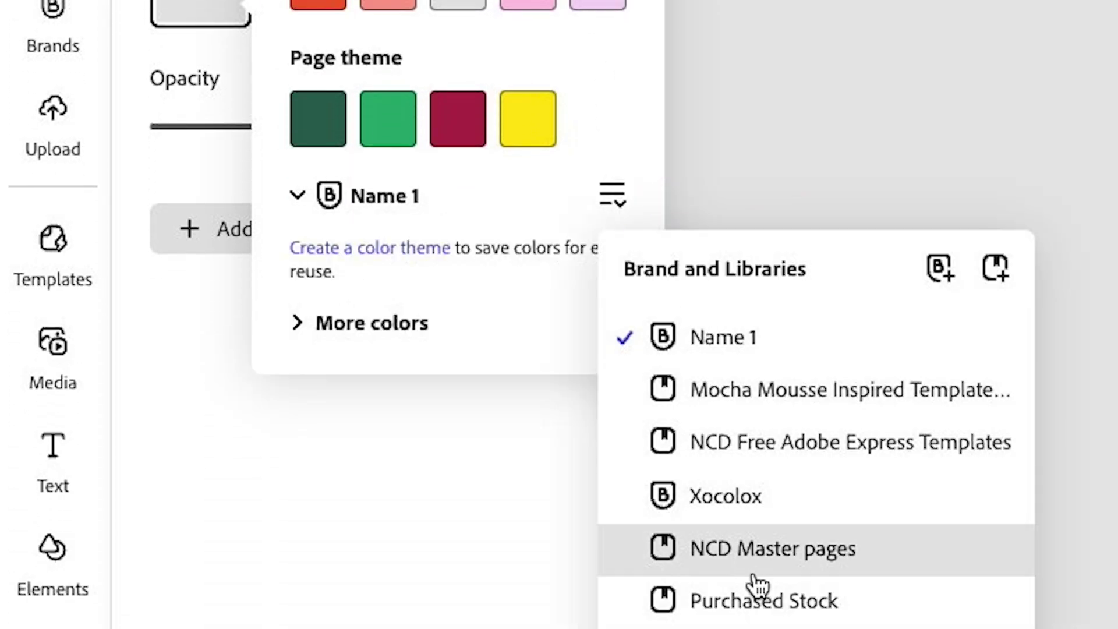
{"action": "scroll", "coordinate": [757, 585], "scroll_direction": "down", "scroll_amount": 5}
{"action": "left_click", "coordinate": [756, 569]}
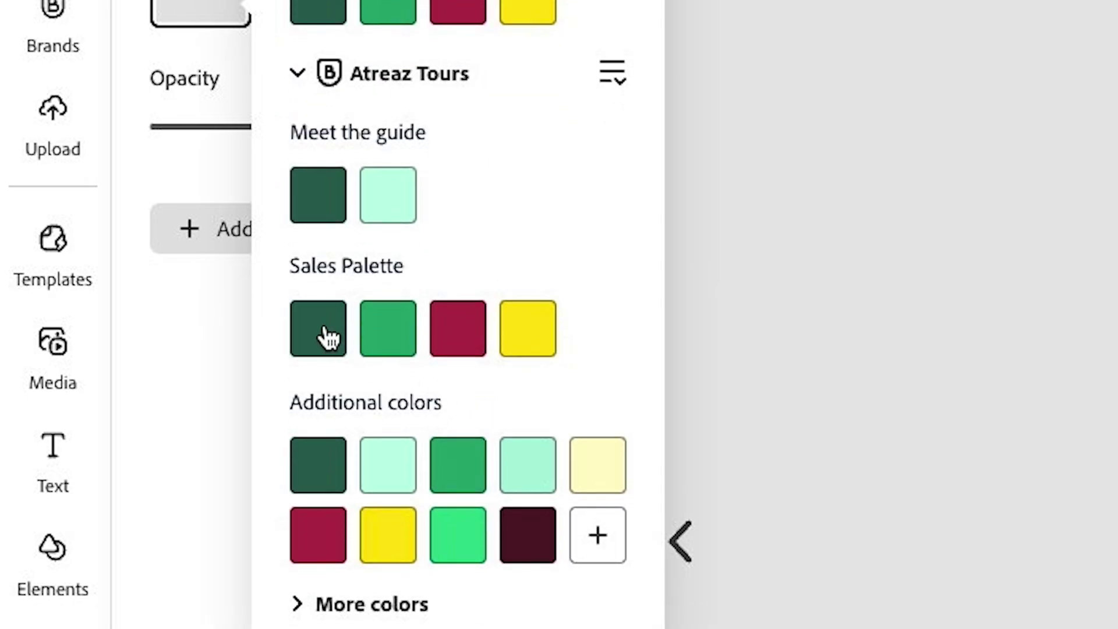
{"action": "left_click", "coordinate": [326, 335]}
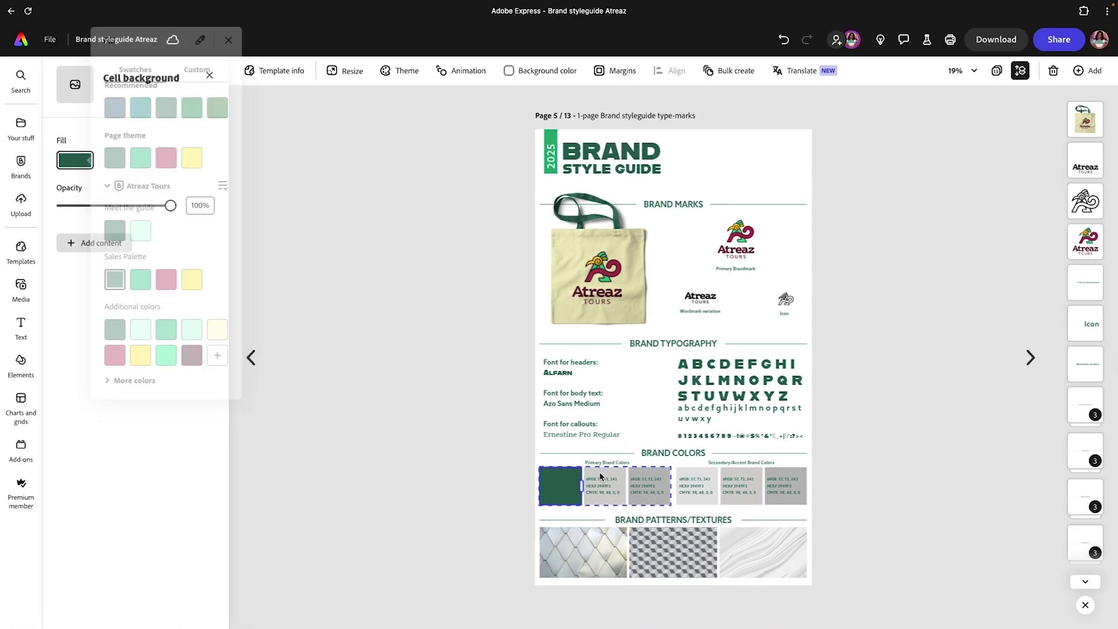
Step: Colour the second primary cell and make the text white in the green and crimson cells
{"action": "left_click", "coordinate": [600, 471]}
{"action": "left_click", "coordinate": [70, 158]}
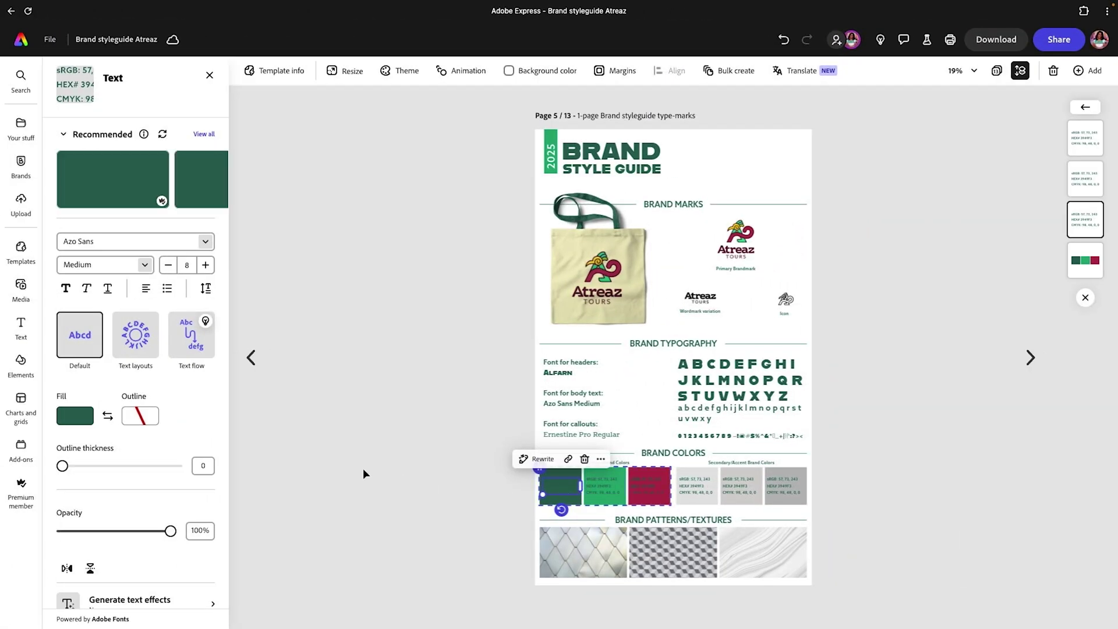
{"action": "left_click", "coordinate": [74, 417]}
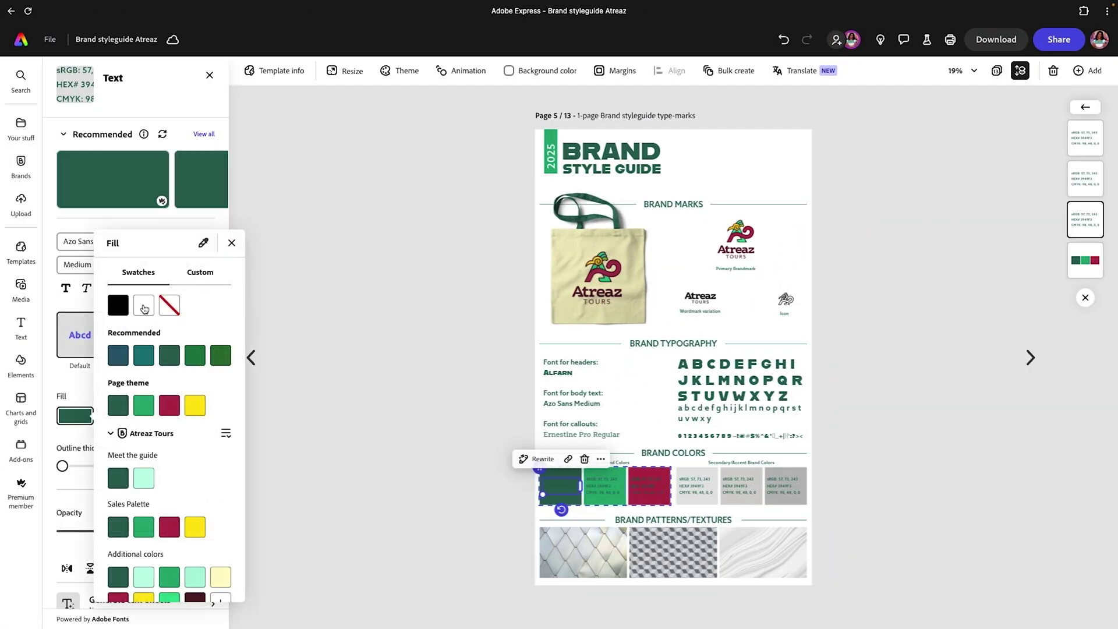
{"action": "left_click", "coordinate": [141, 306]}
{"action": "key", "text": "Escape"}
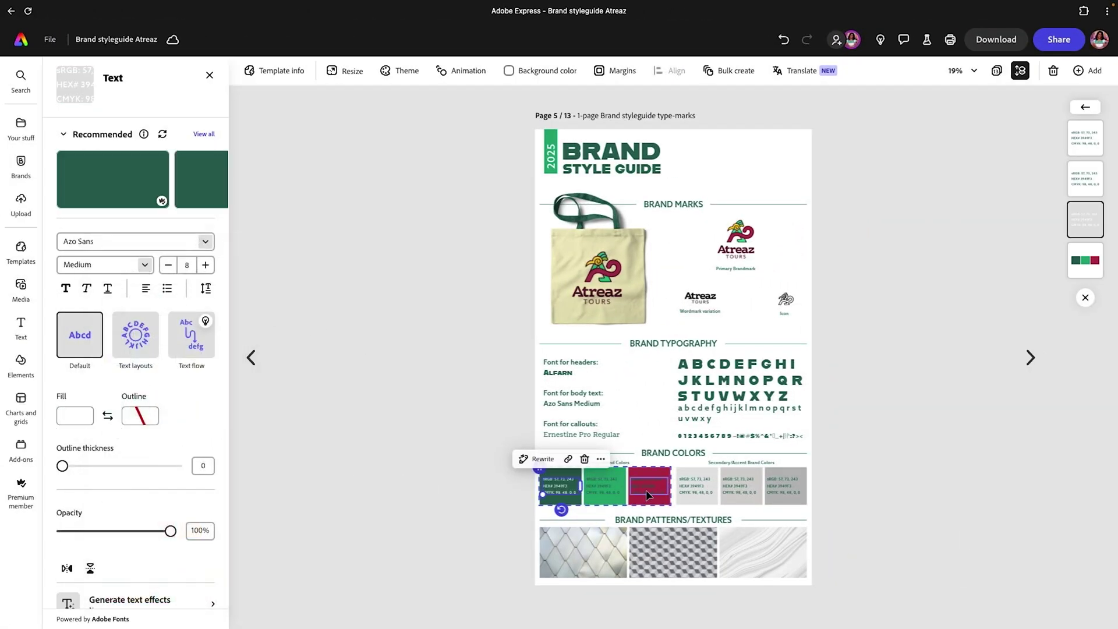
{"action": "left_click", "coordinate": [645, 490]}
{"action": "left_click", "coordinate": [75, 416]}
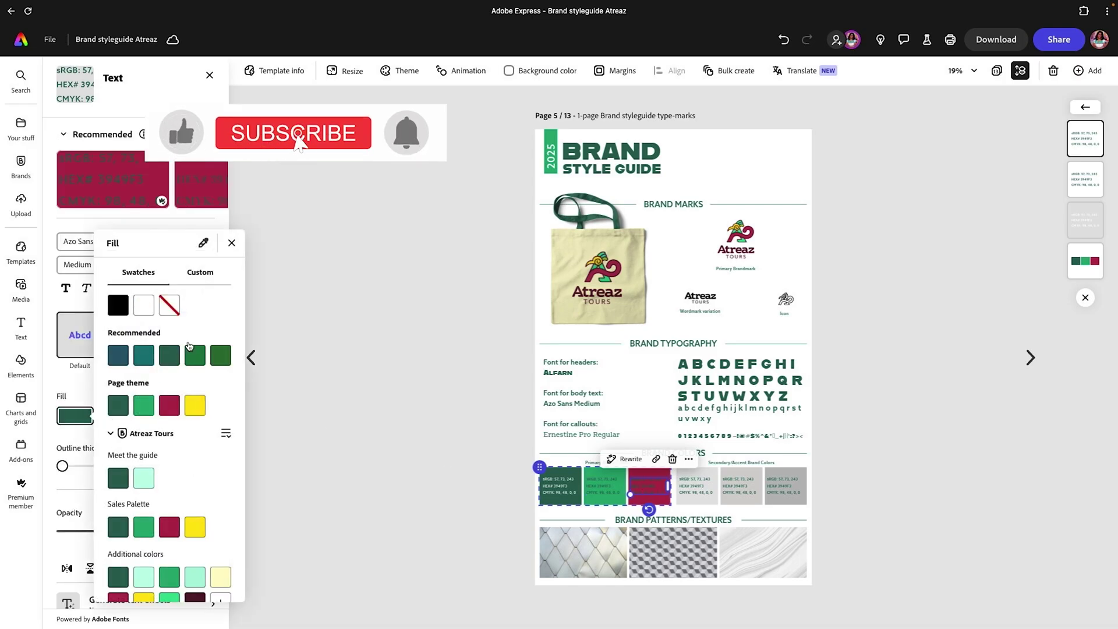
{"action": "left_click", "coordinate": [144, 305]}
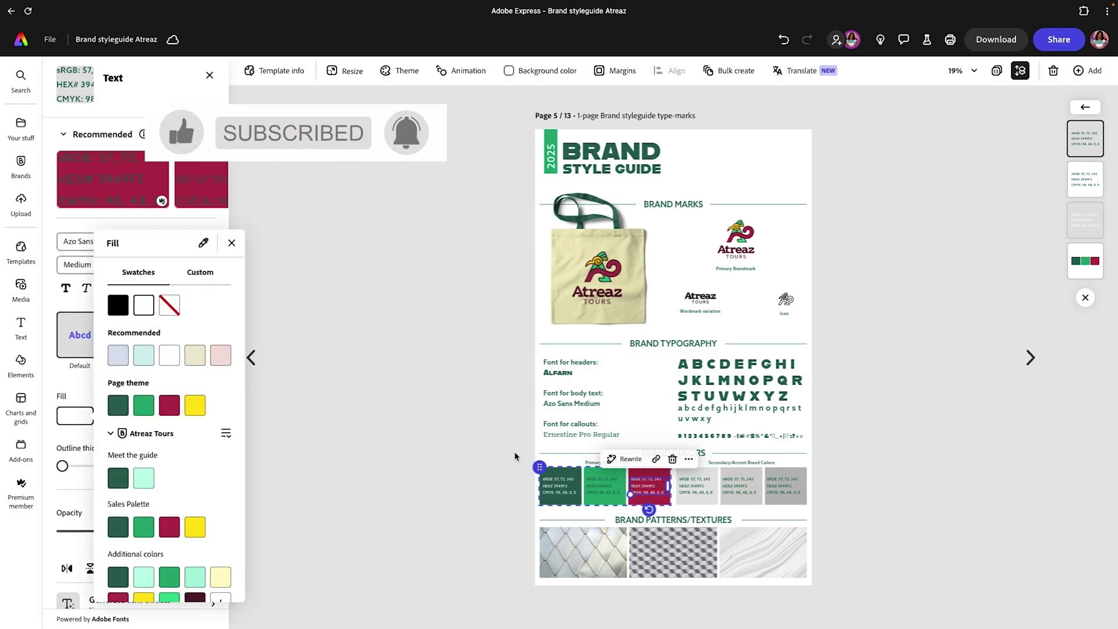
{"action": "left_click", "coordinate": [405, 378]}
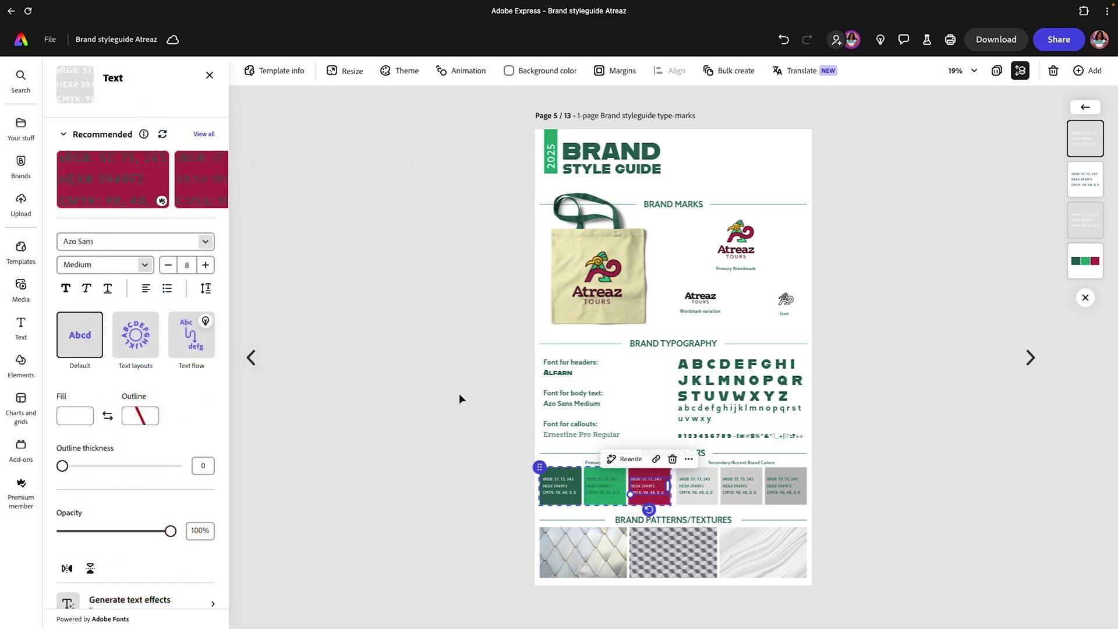
{"action": "left_click", "coordinate": [555, 486]}
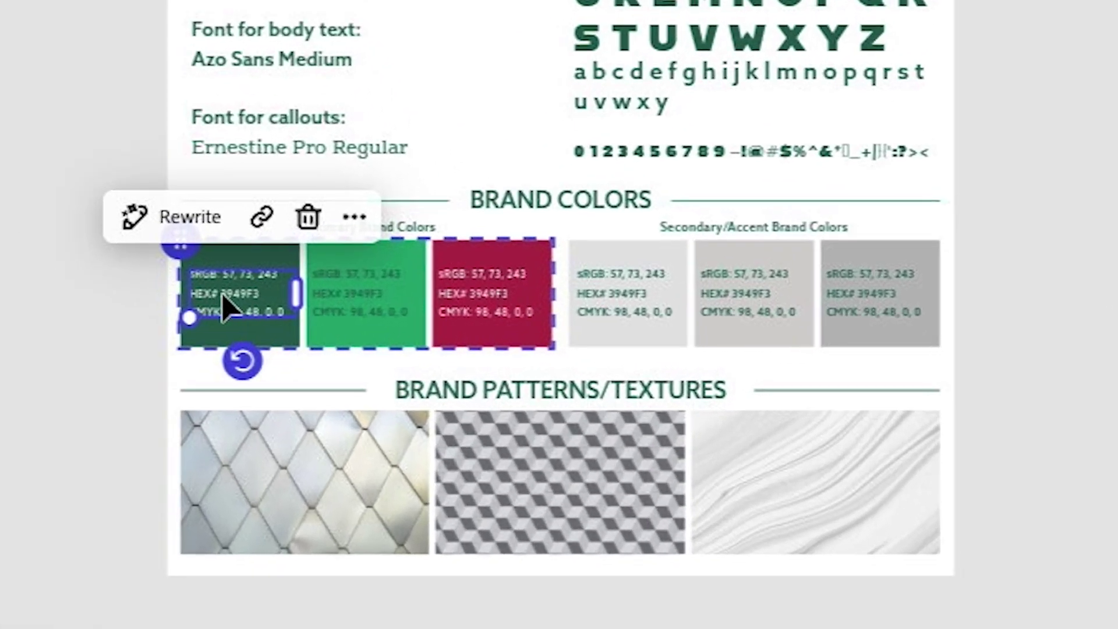
Step: Select the HEX value 3949F3 in the swatch cell for editing
{"action": "double_click", "coordinate": [554, 485]}
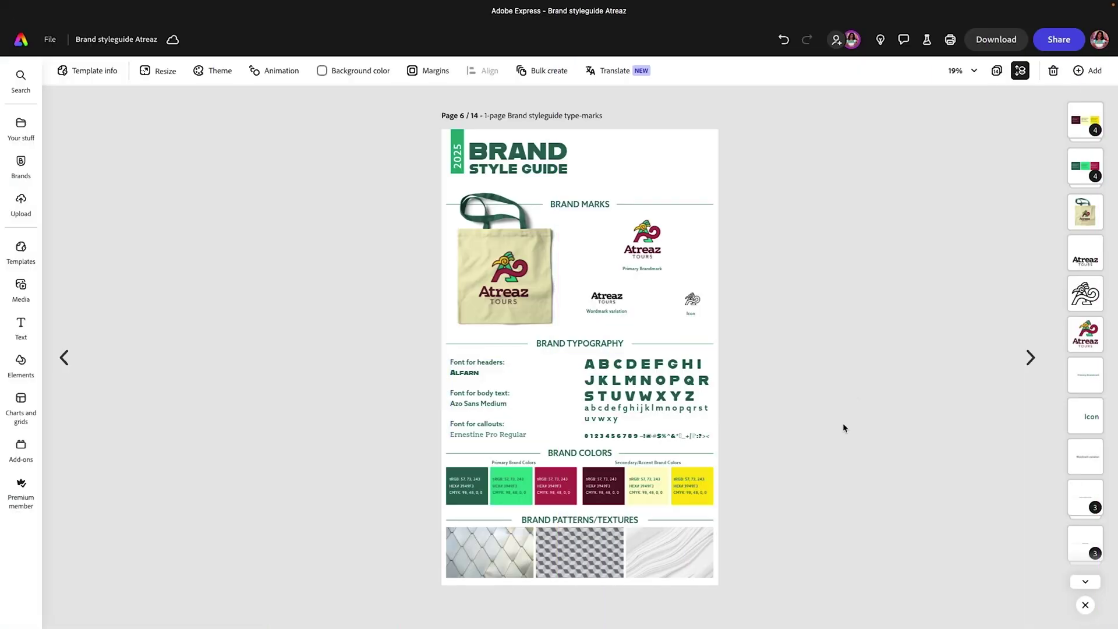
Step: Replace the first texture image with the pink Atreaz Tours Pattern 2
{"action": "left_click", "coordinate": [497, 551]}
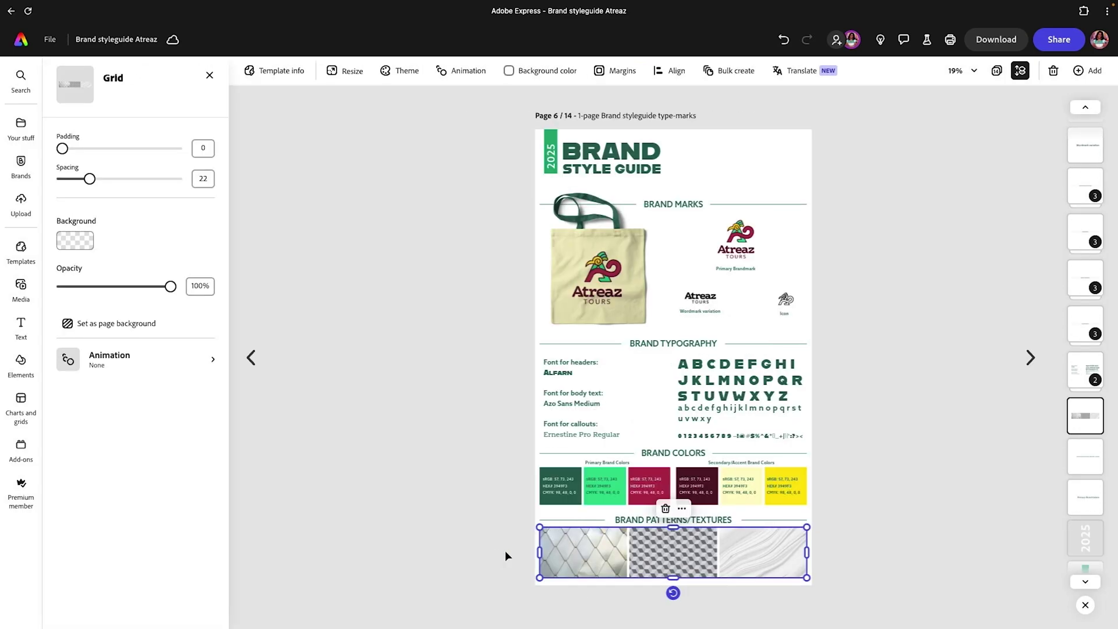
{"action": "left_click", "coordinate": [583, 548]}
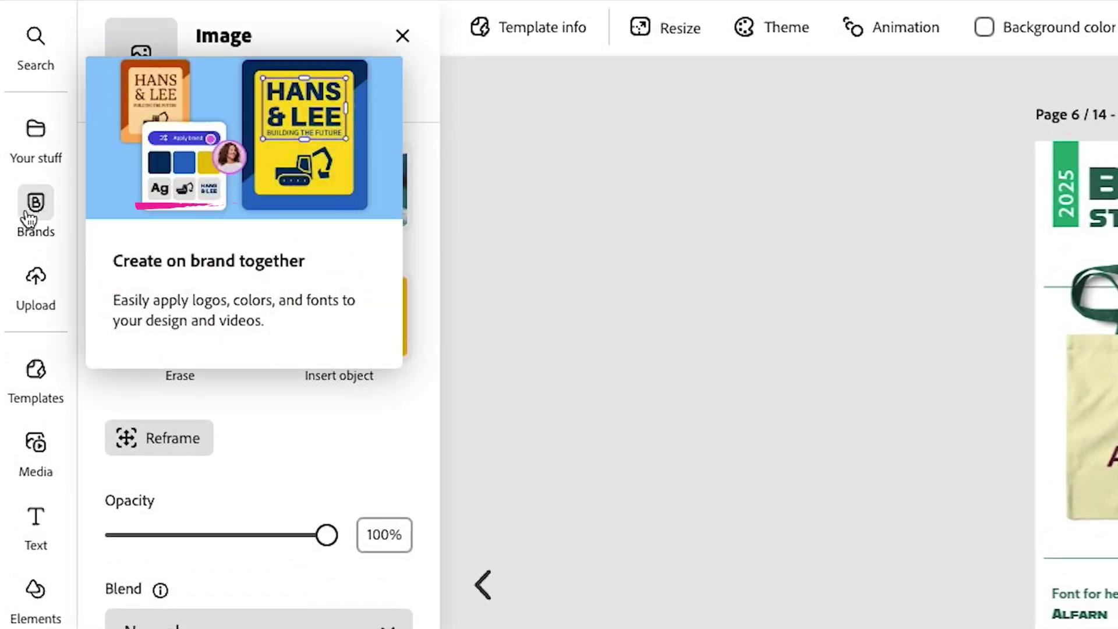
{"action": "left_click", "coordinate": [27, 197]}
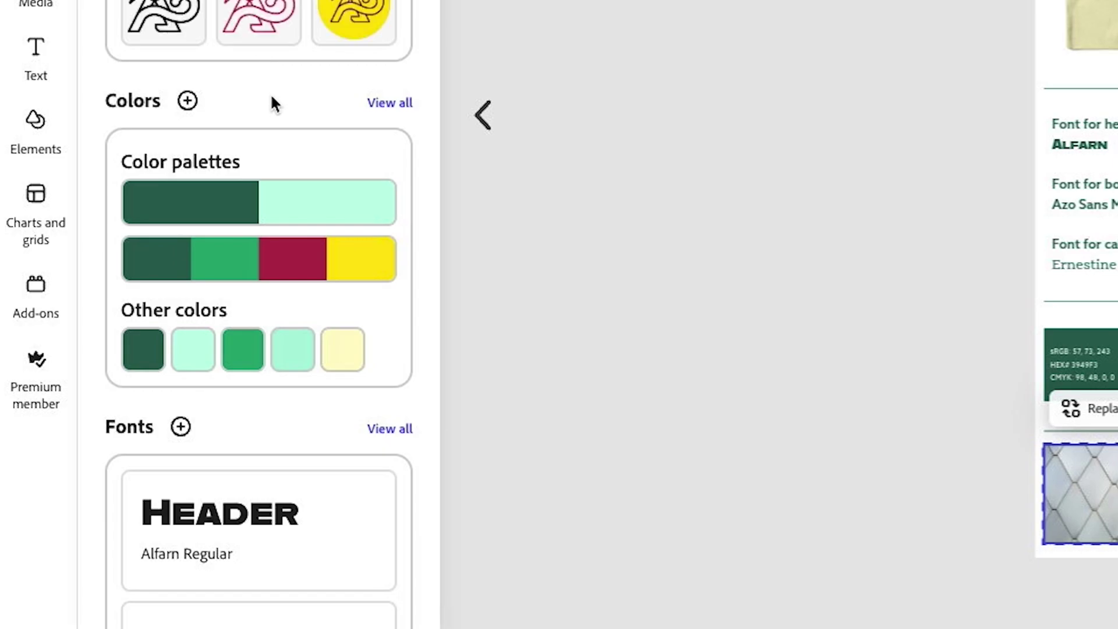
{"action": "scroll", "coordinate": [284, 152], "scroll_direction": "down", "scroll_amount": 10}
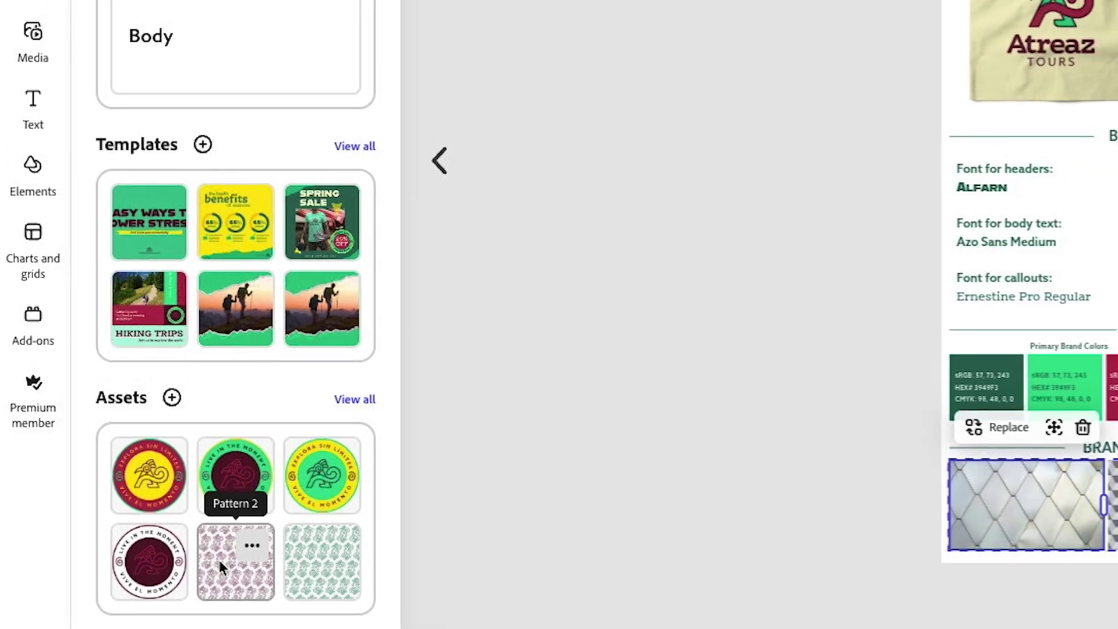
{"action": "left_click", "coordinate": [241, 558]}
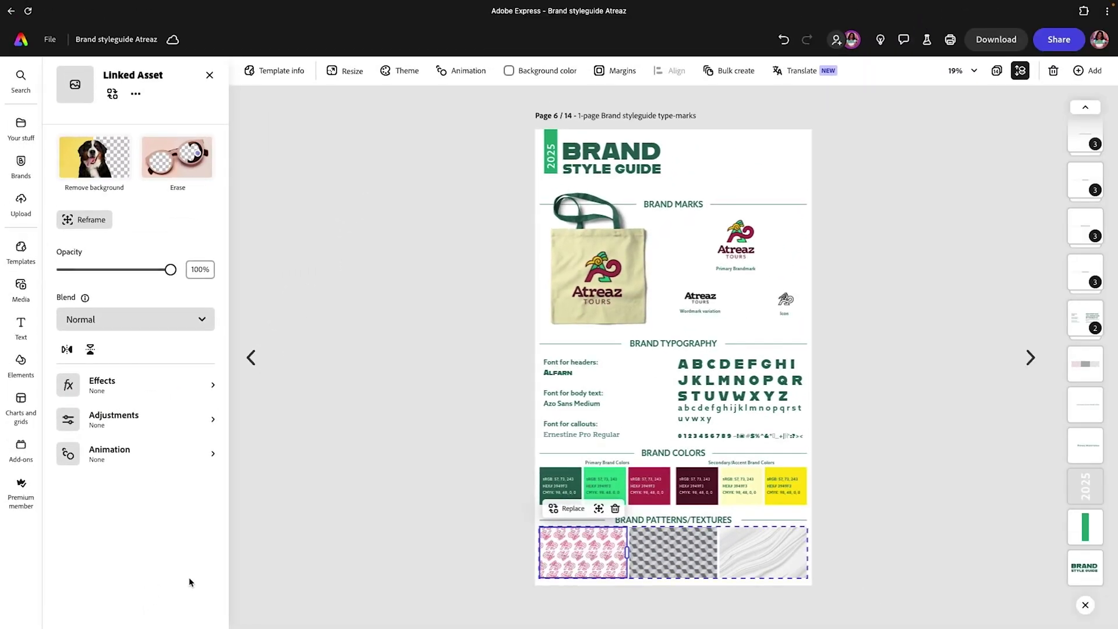
Step: Replace the middle checkered texture with the green Atreaz Tours Pattern 1
{"action": "left_click", "coordinate": [673, 557]}
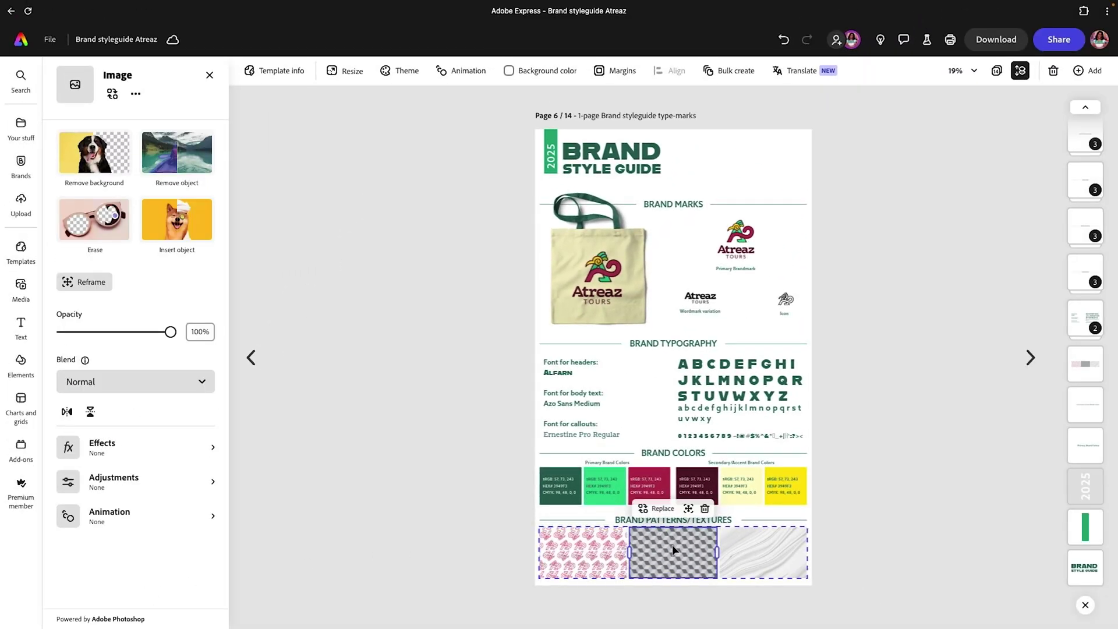
{"action": "left_click", "coordinate": [687, 551]}
{"action": "left_click", "coordinate": [686, 551]}
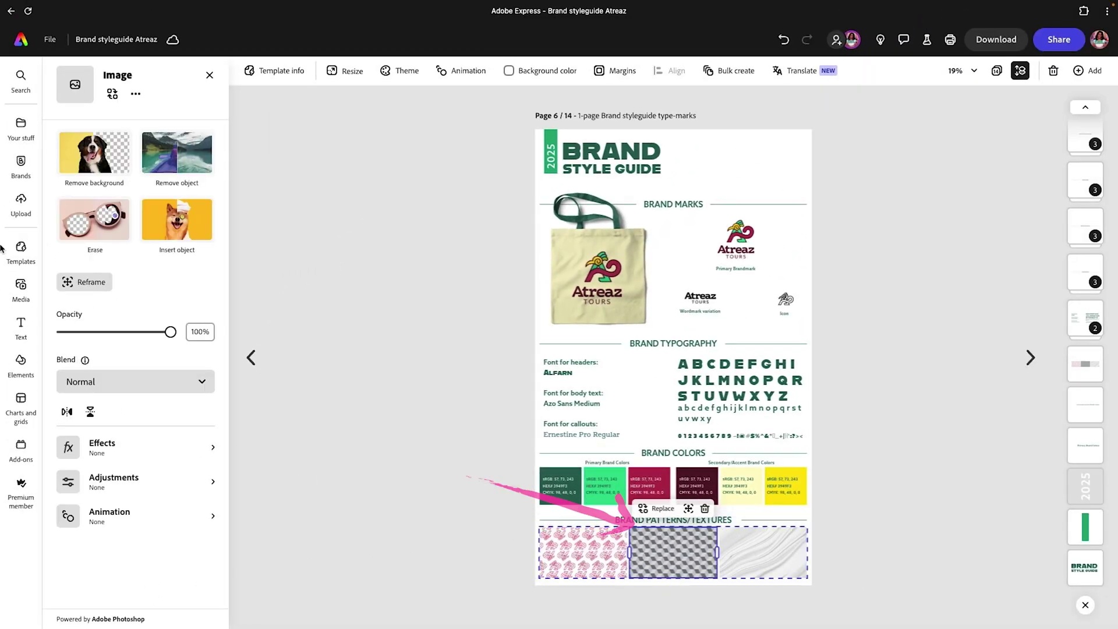
{"action": "left_click", "coordinate": [21, 163]}
{"action": "scroll", "coordinate": [105, 380], "scroll_direction": "down", "scroll_amount": 5}
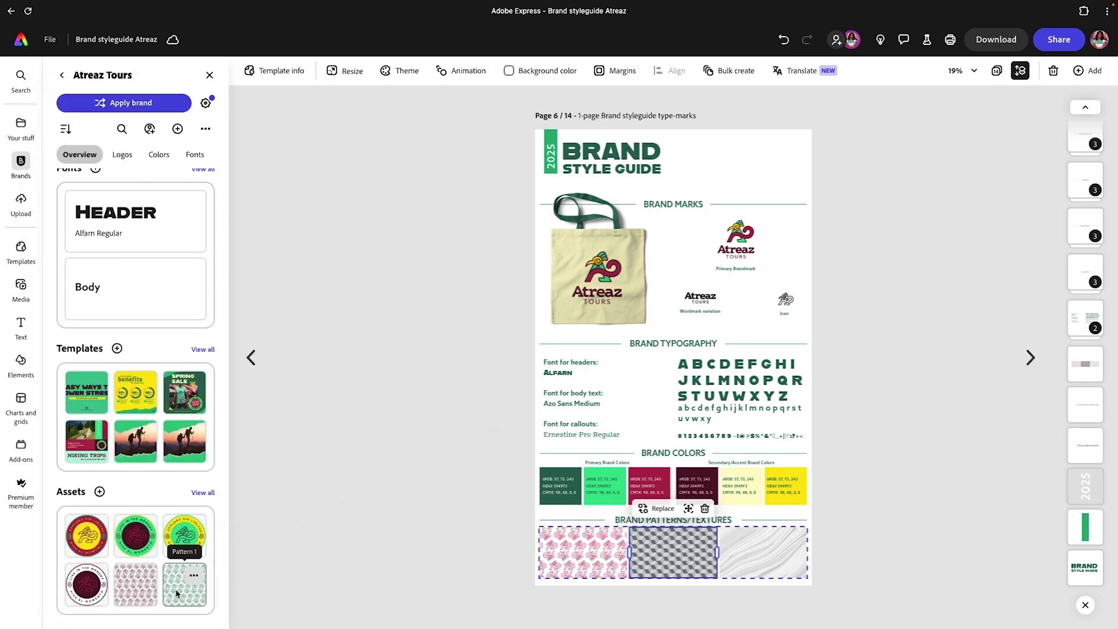
{"action": "left_click", "coordinate": [175, 588]}
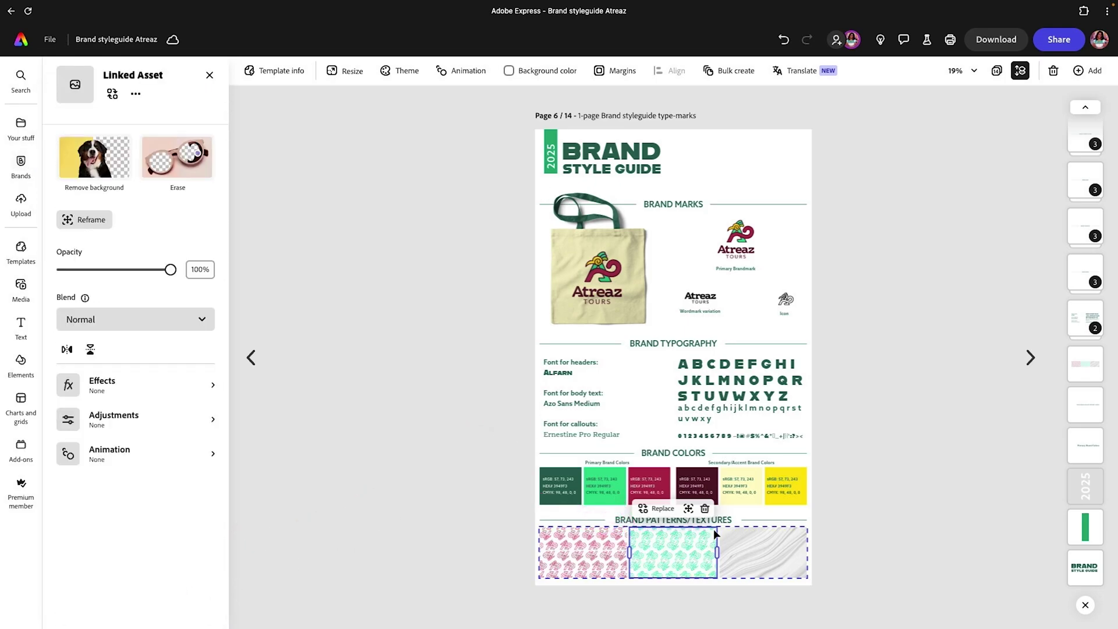
Step: With the grey marble texture selected, search Elements for 'topographic map' backgrounds
{"action": "left_click", "coordinate": [763, 553]}
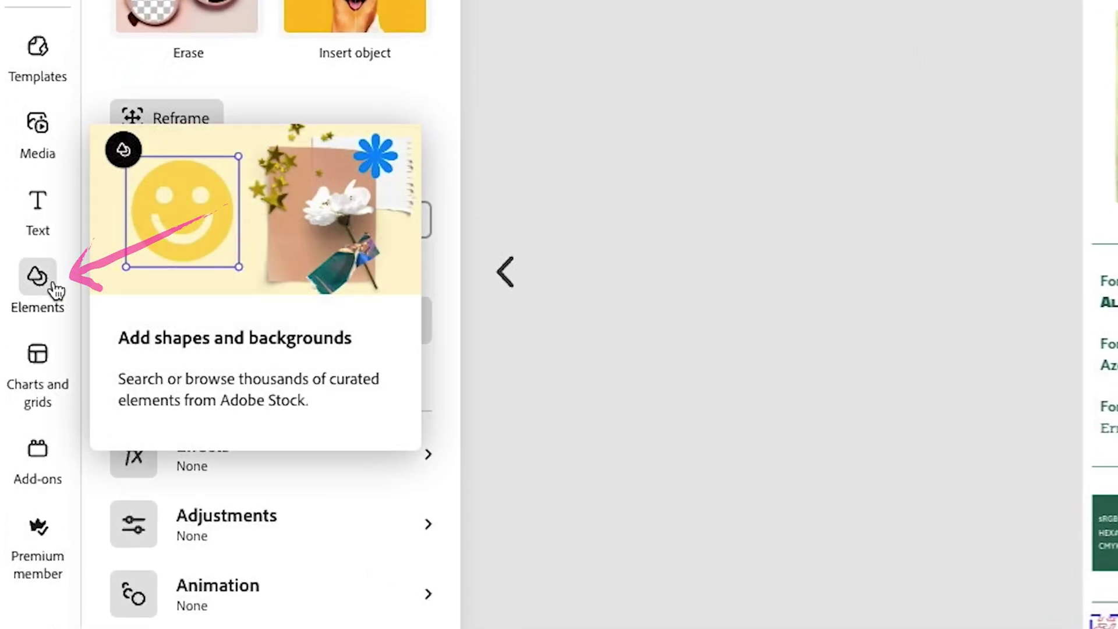
{"action": "left_click", "coordinate": [25, 335]}
{"action": "left_click", "coordinate": [240, 7]}
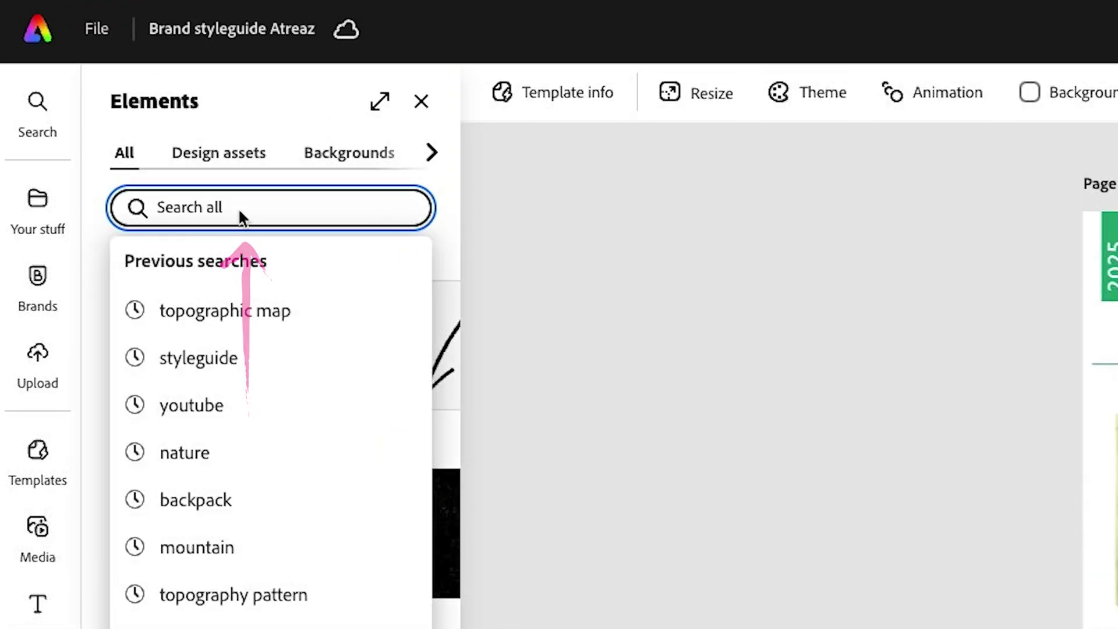
{"action": "type", "text": "topogra"}
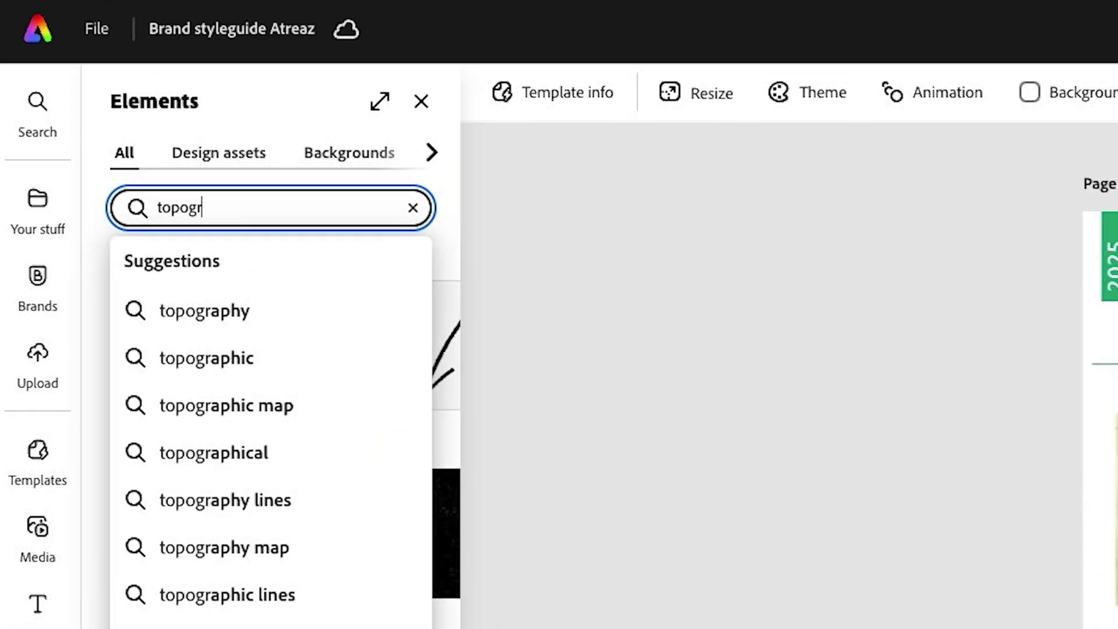
{"action": "left_click", "coordinate": [262, 404]}
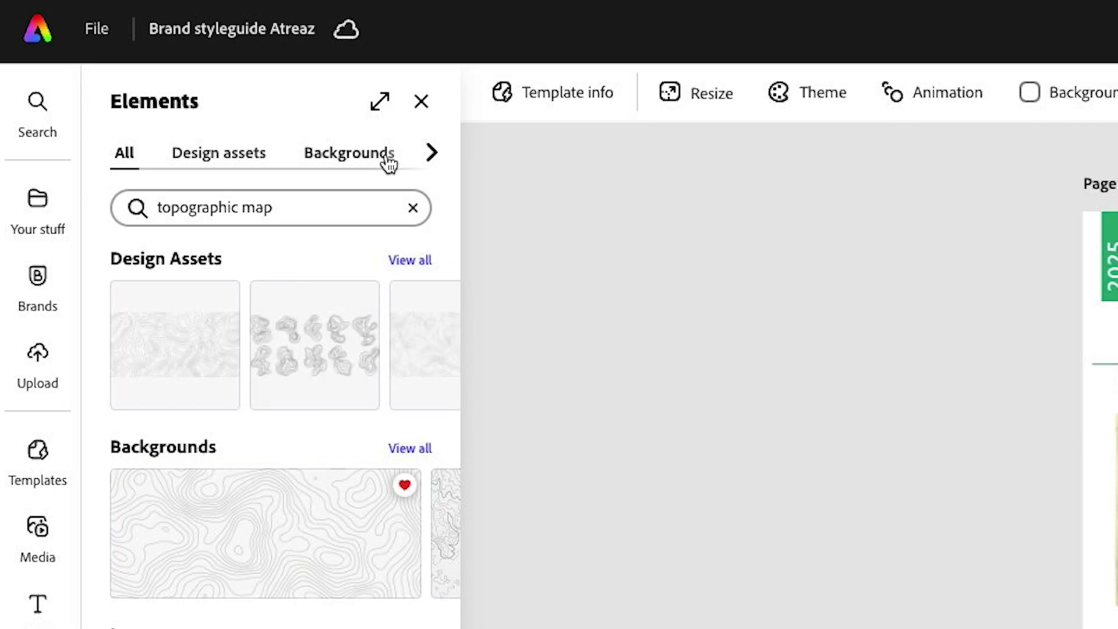
Step: Show the Favorites tab in Your stuff
{"action": "left_click", "coordinate": [40, 228]}
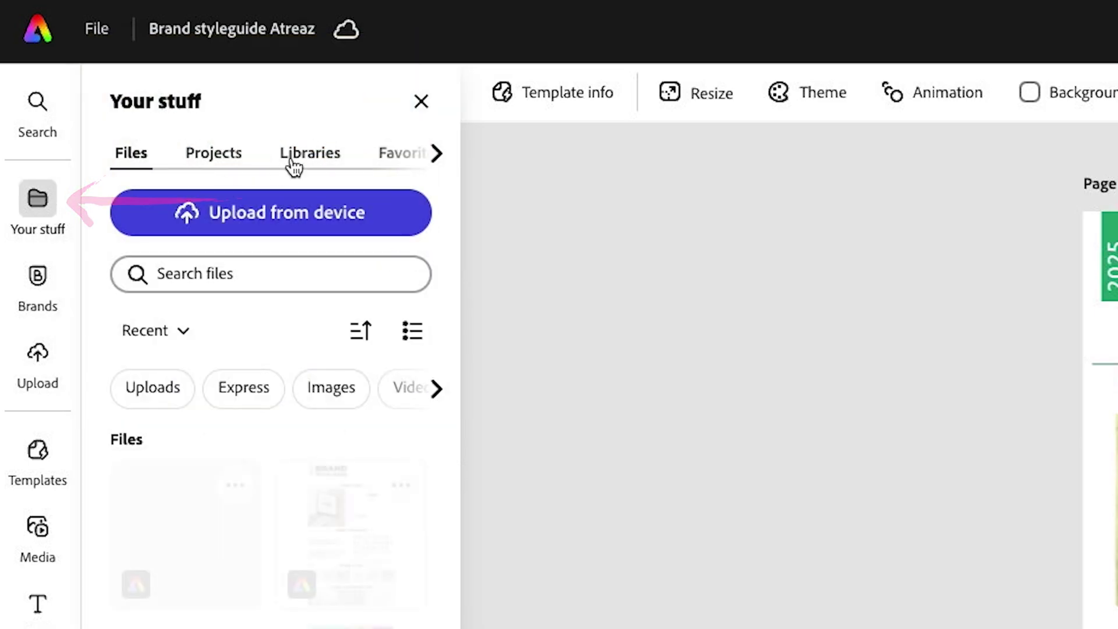
{"action": "left_click", "coordinate": [416, 160]}
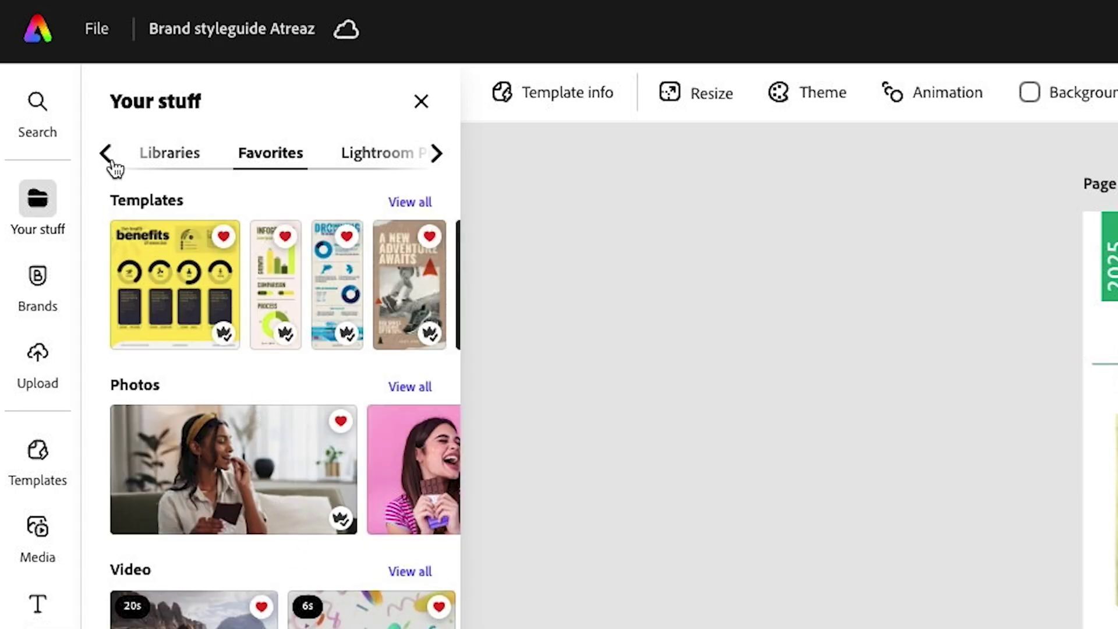
{"action": "mouse_move", "coordinate": [47, 285]}
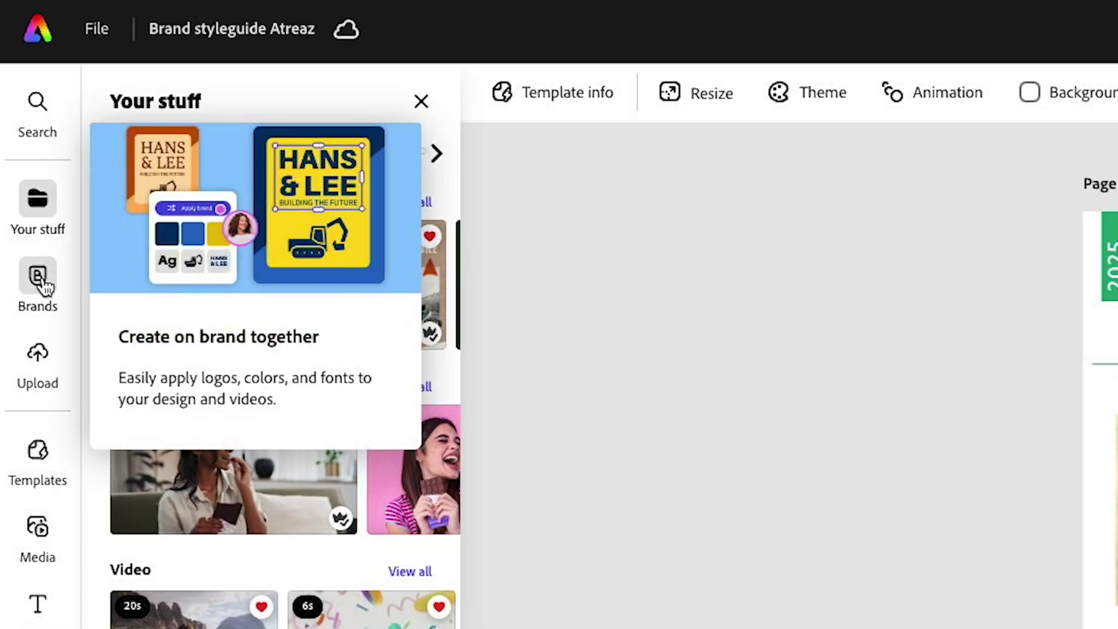